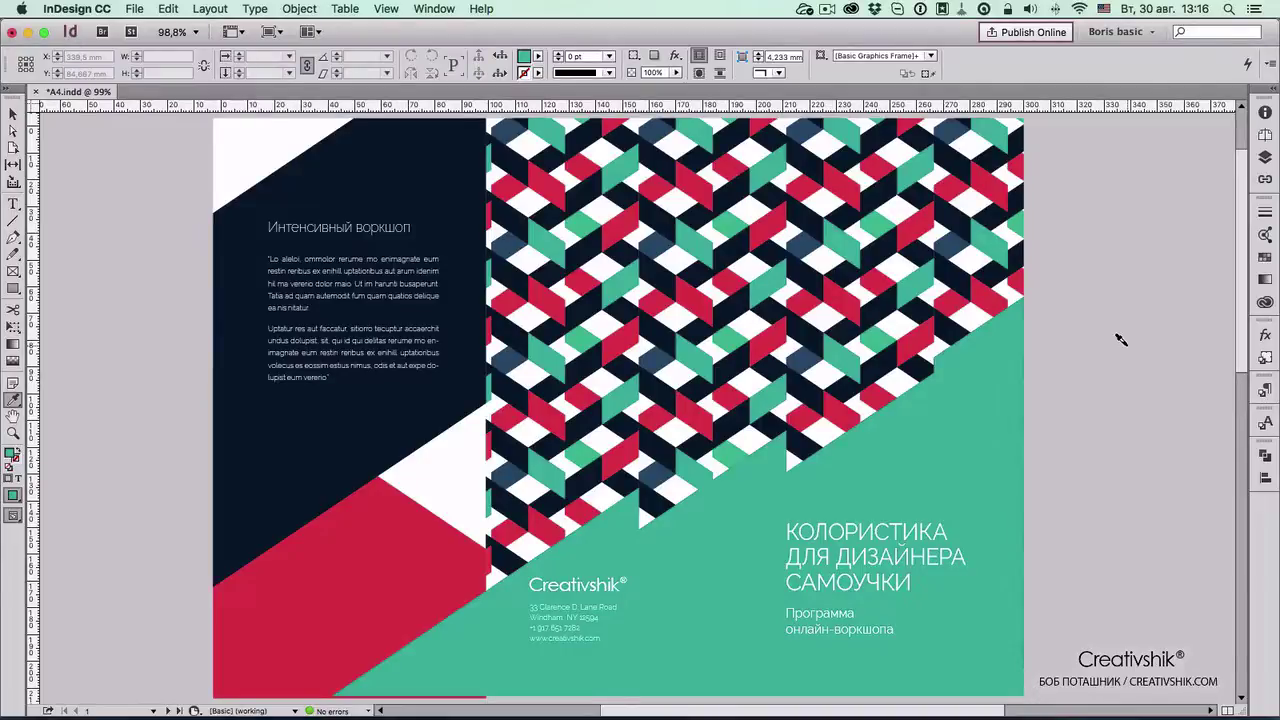
# Move from the cover to page 2, with the heading and paint-jar photo
pyautogui.press('pagedown')
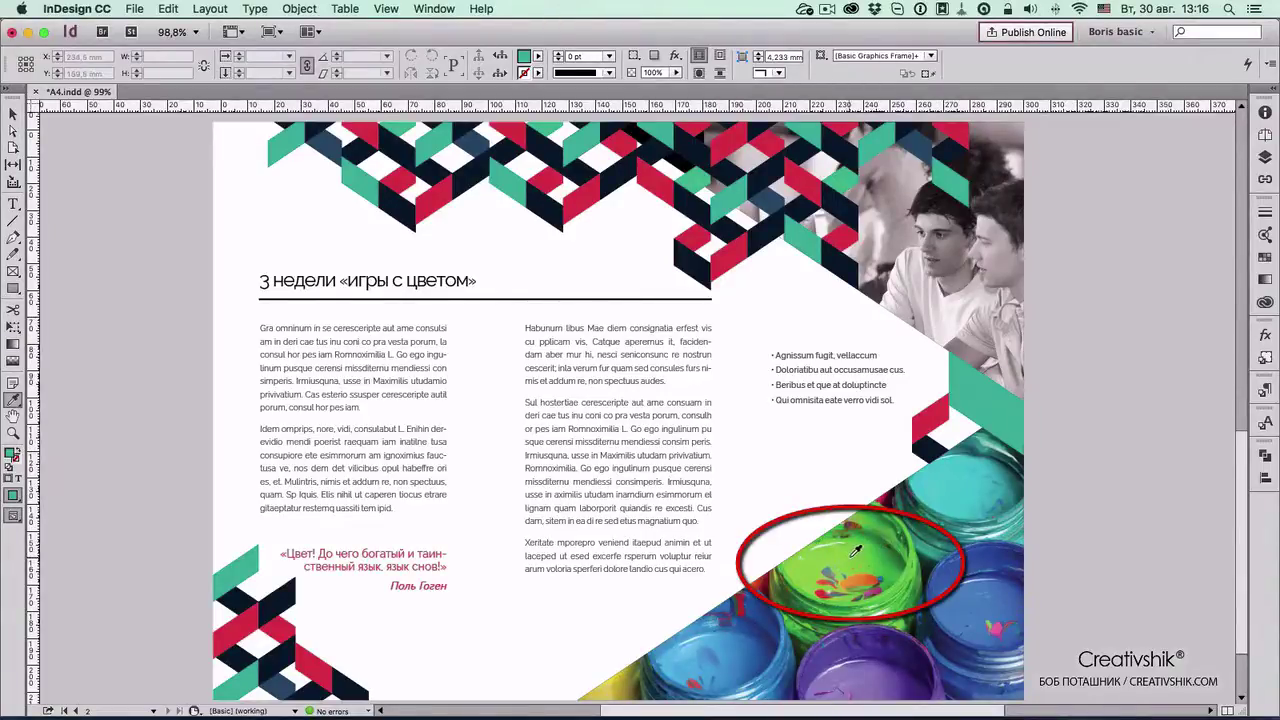
# Sample the bright green from the paint jar with the Eyedropper, then empty it
pyautogui.click(846, 548)
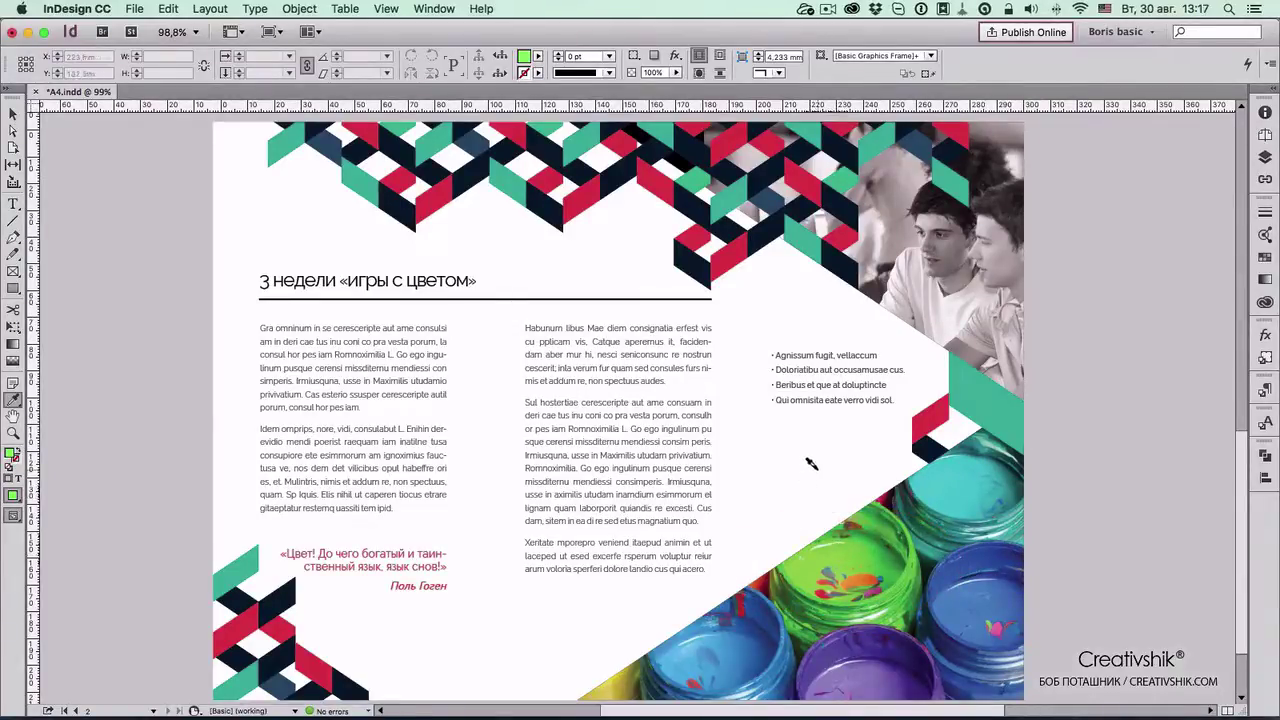
pyautogui.press('Escape')
pyautogui.click(538, 58)
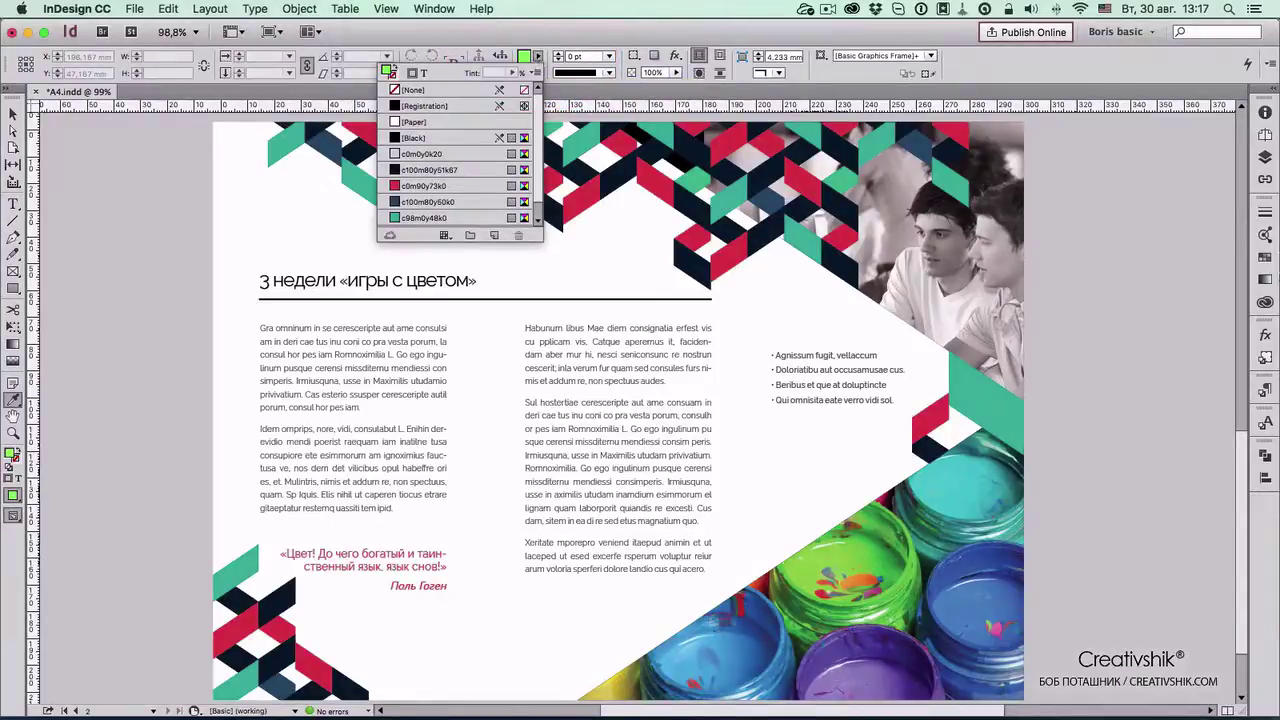
pyautogui.click(1265, 258)
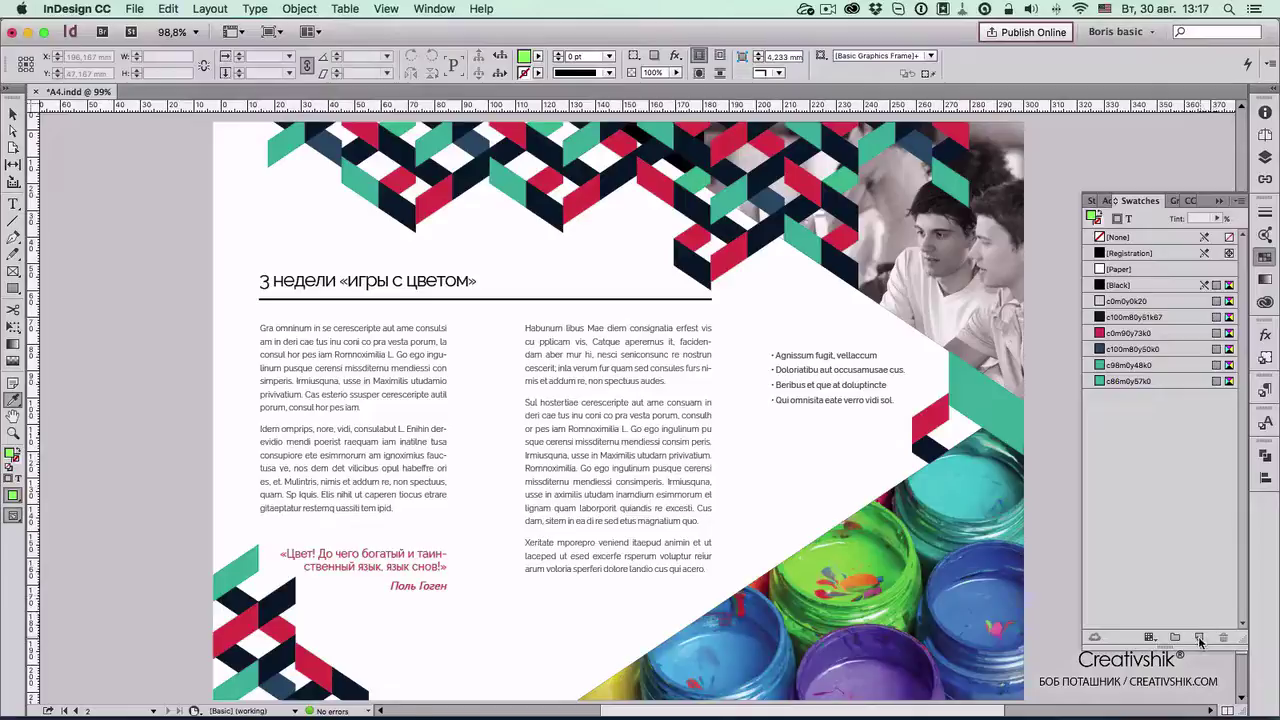
pyautogui.click(756, 303)
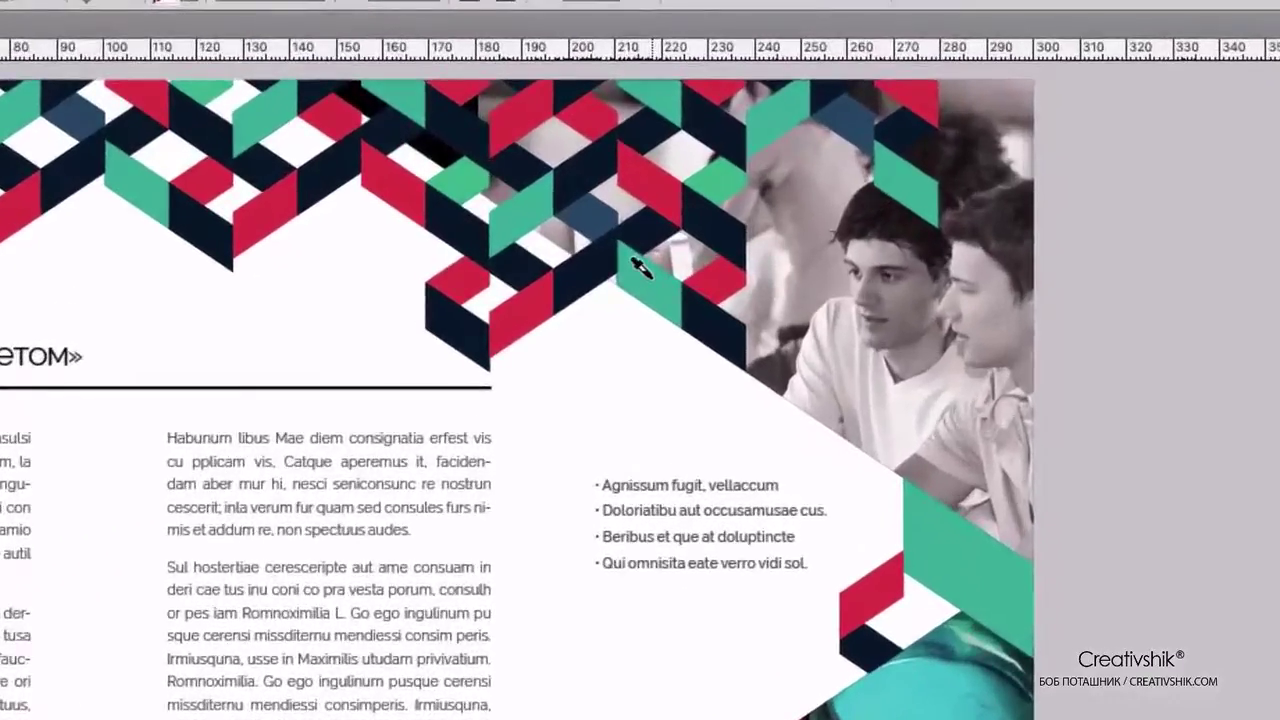
# Paint one teal parallelogram lime green and recolour the four bullet lines green
pyautogui.click(634, 262)
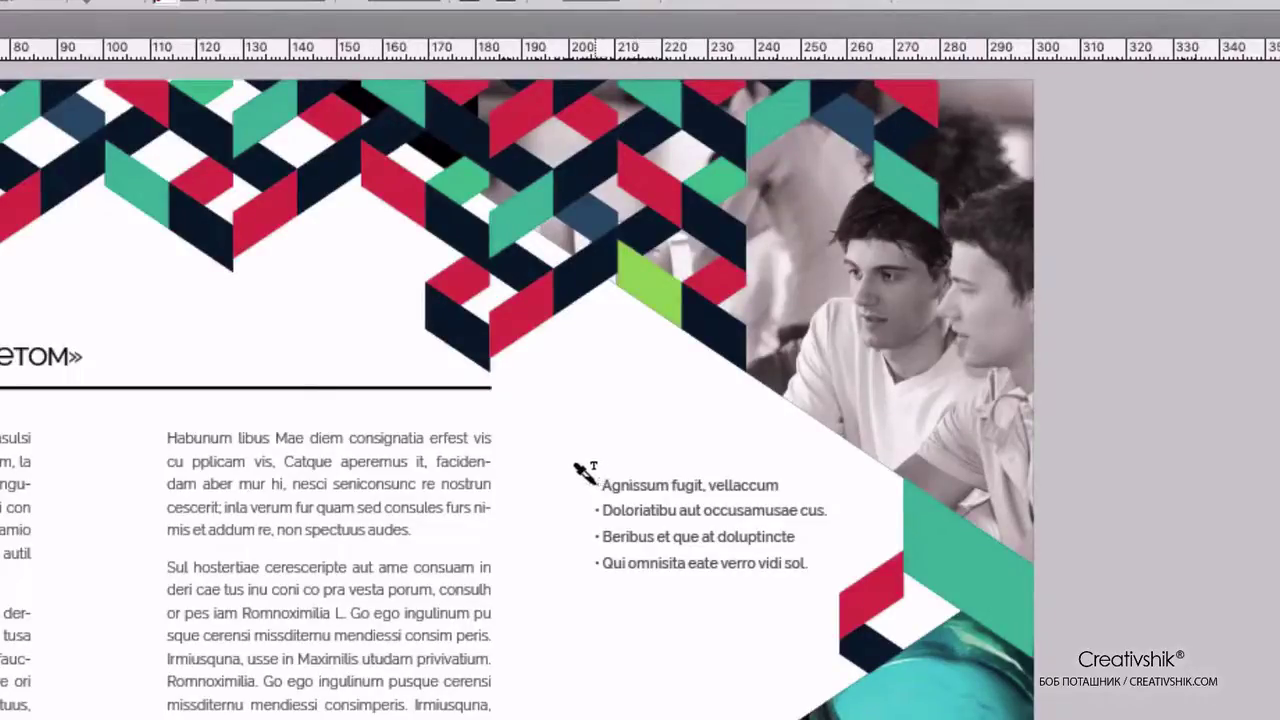
pyautogui.moveTo(594, 482); pyautogui.dragTo(808, 558)
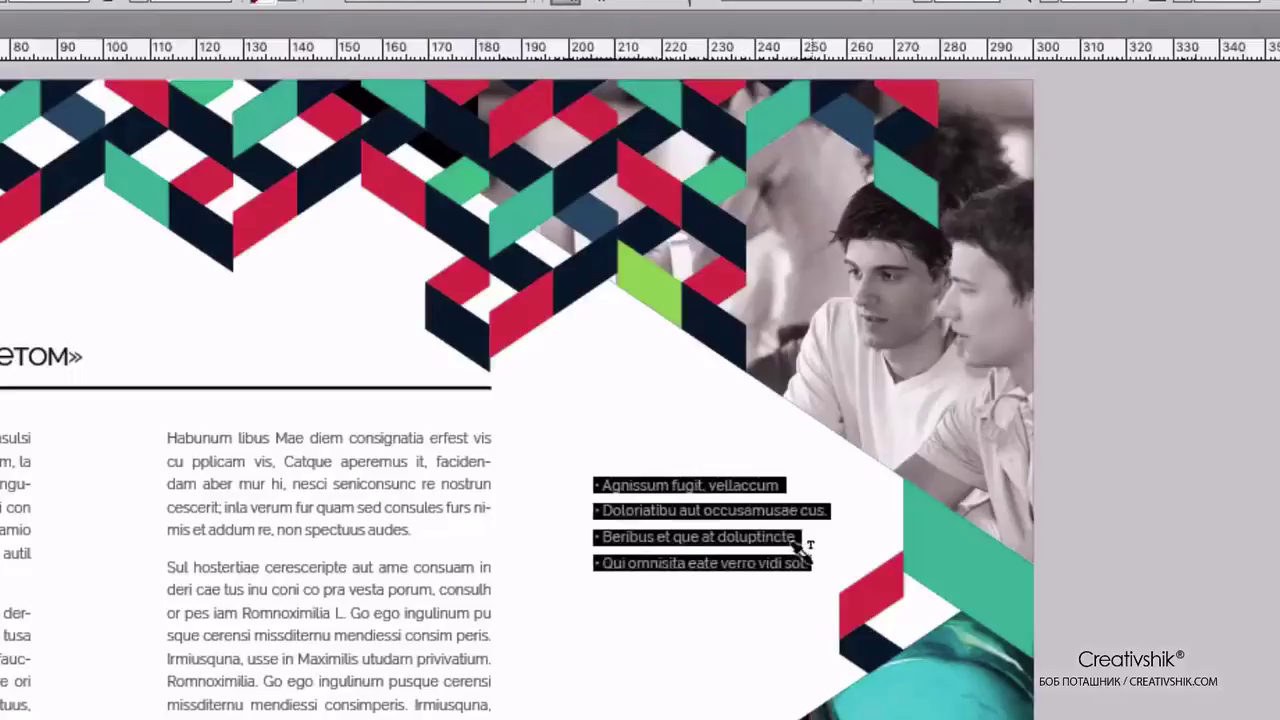
pyautogui.hotkey('ctrl', 'shift', 'a')
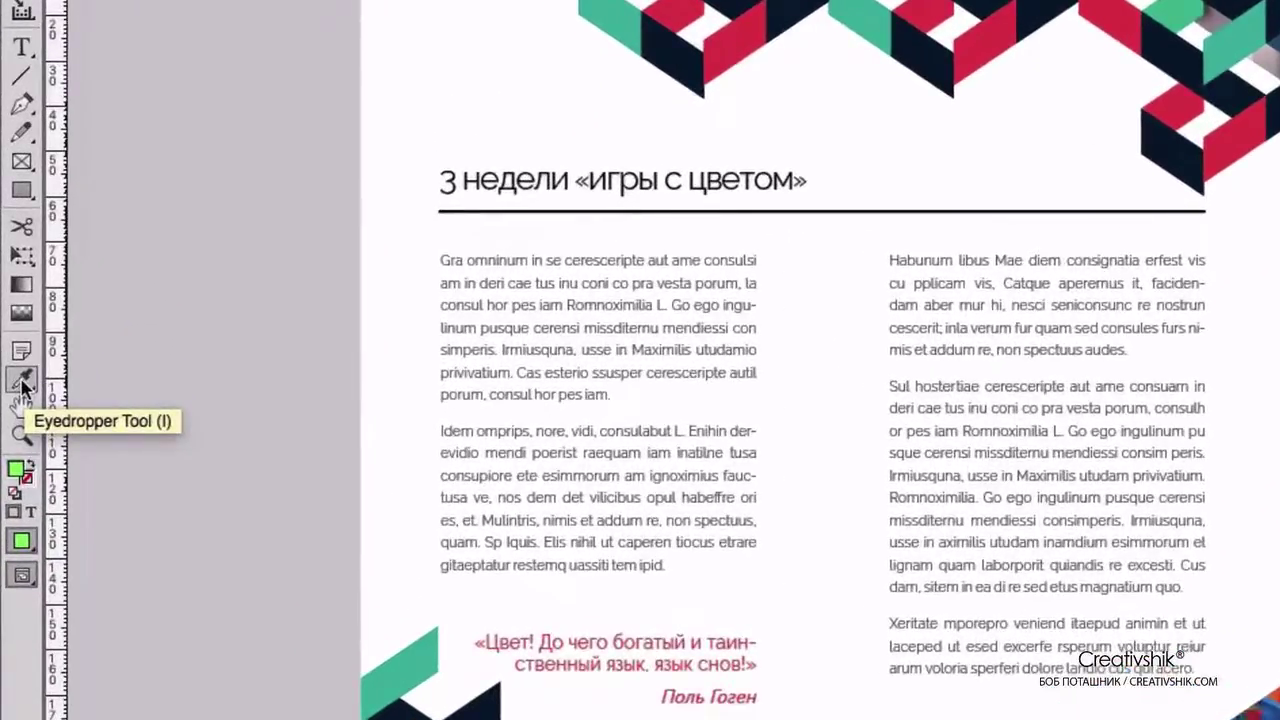
# Switch from the Eyedropper to the Color Theme Tool in its Tools panel flyout
pyautogui.click(22, 383)
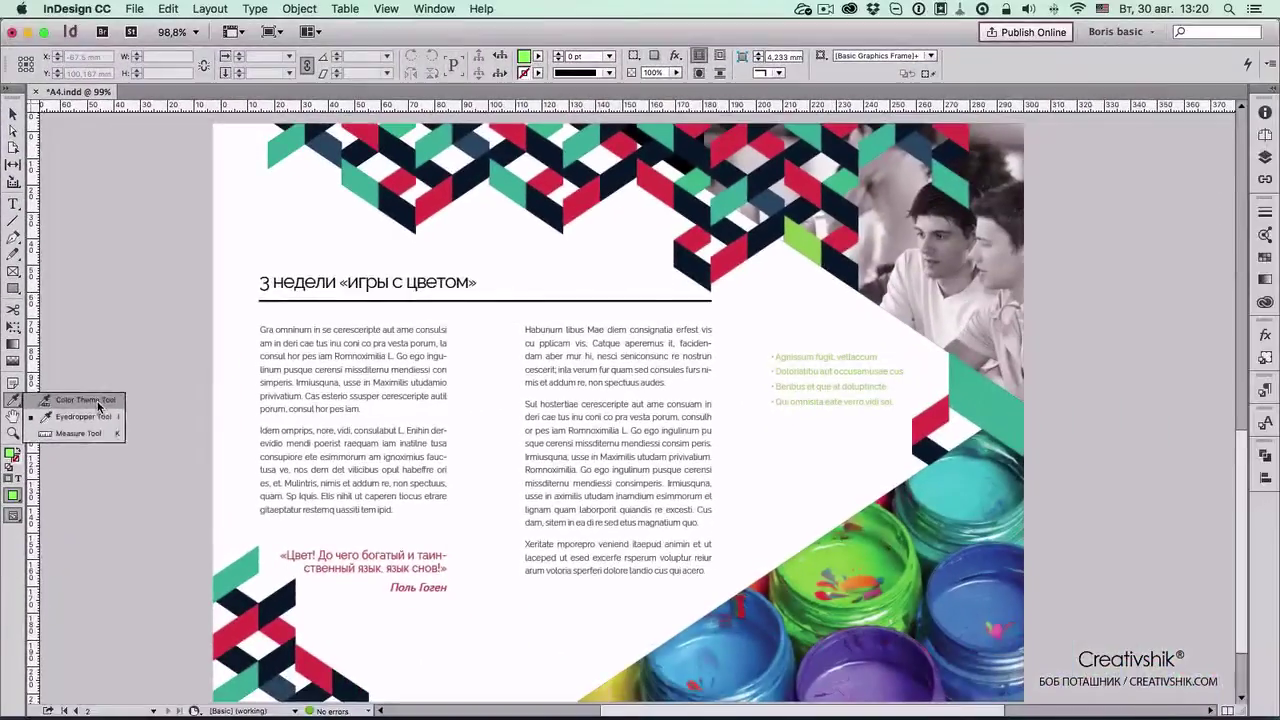
pyautogui.click(97, 407)
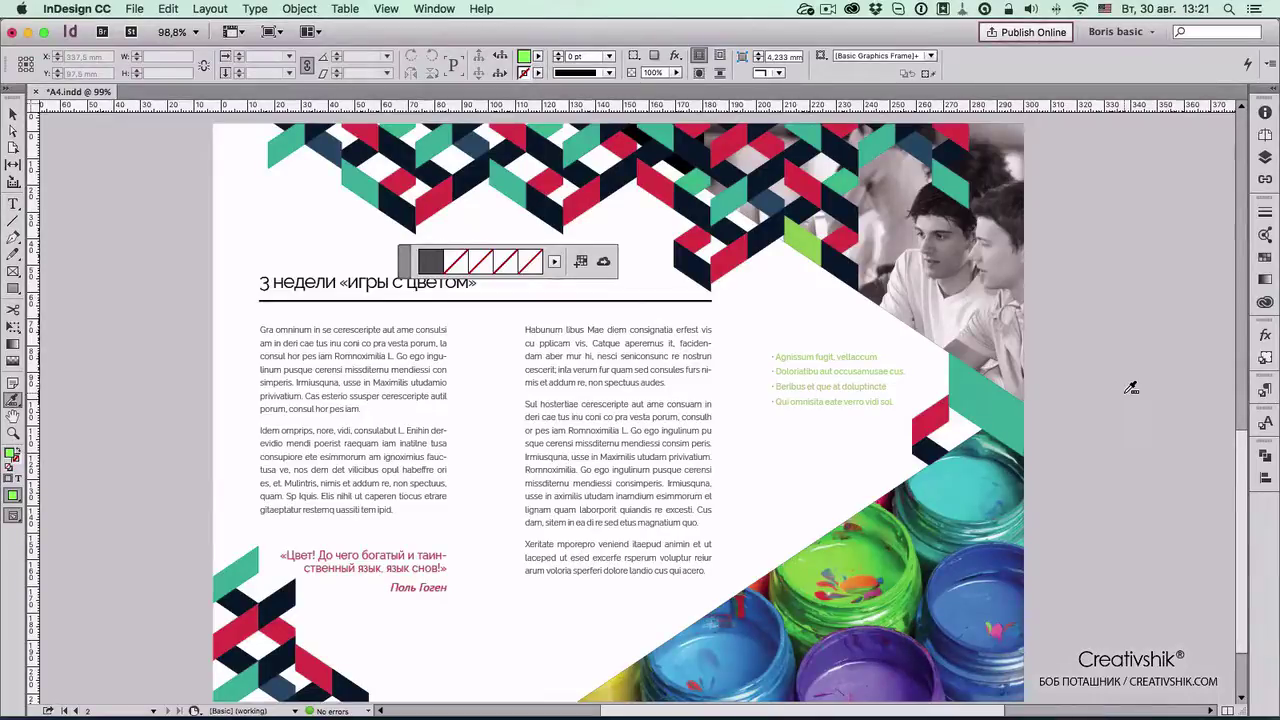
# Preview the page images, then extract a five-colour theme from the paint-jar photo
pyautogui.click(1006, 530)
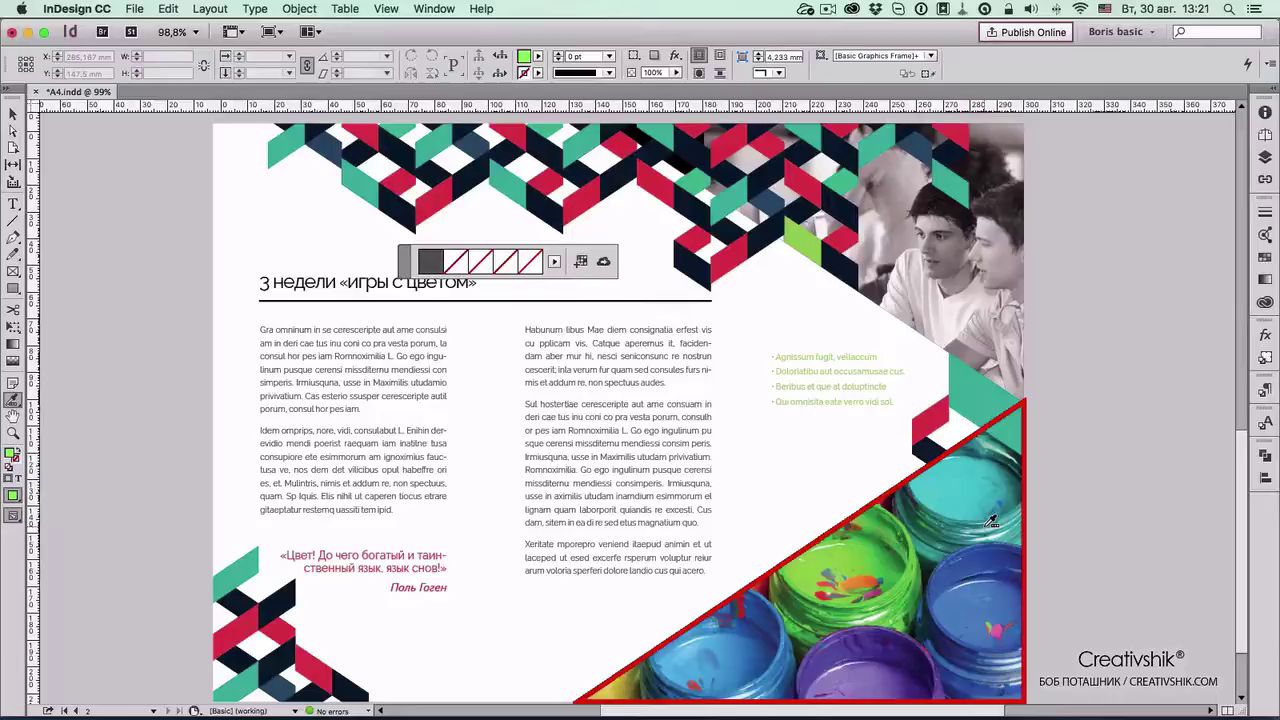
pyautogui.click(998, 312)
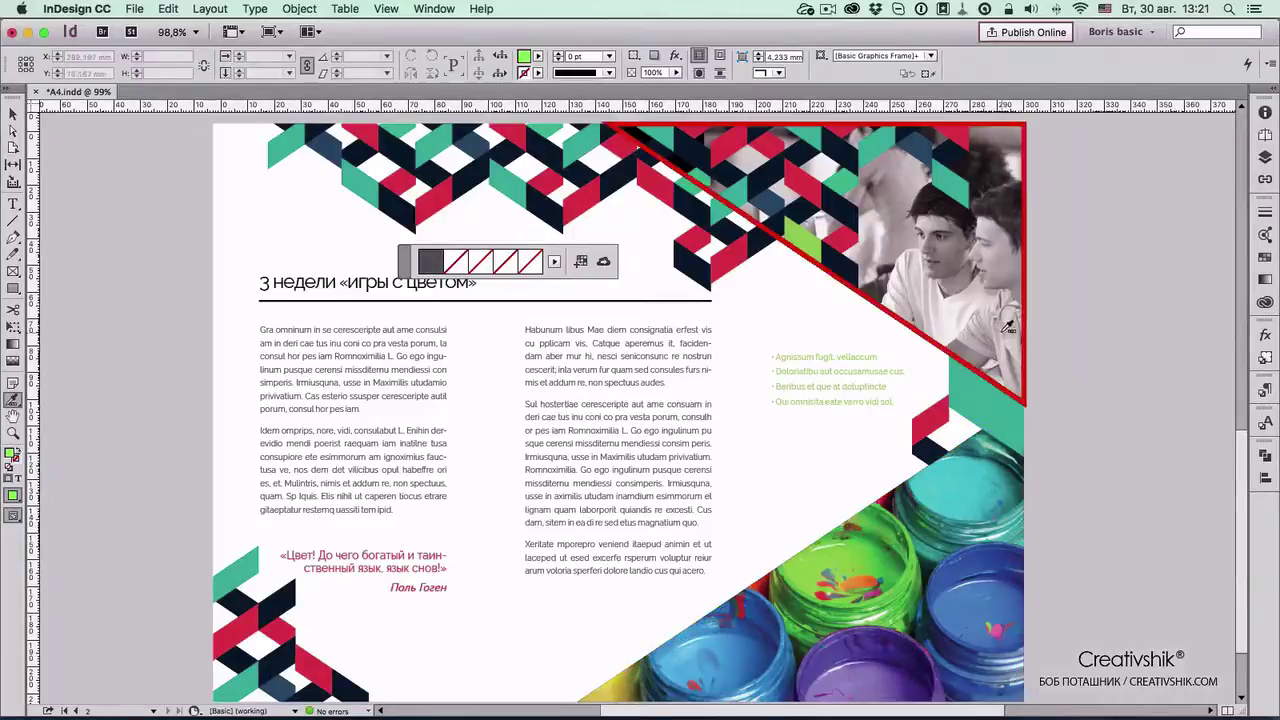
pyautogui.click(975, 224)
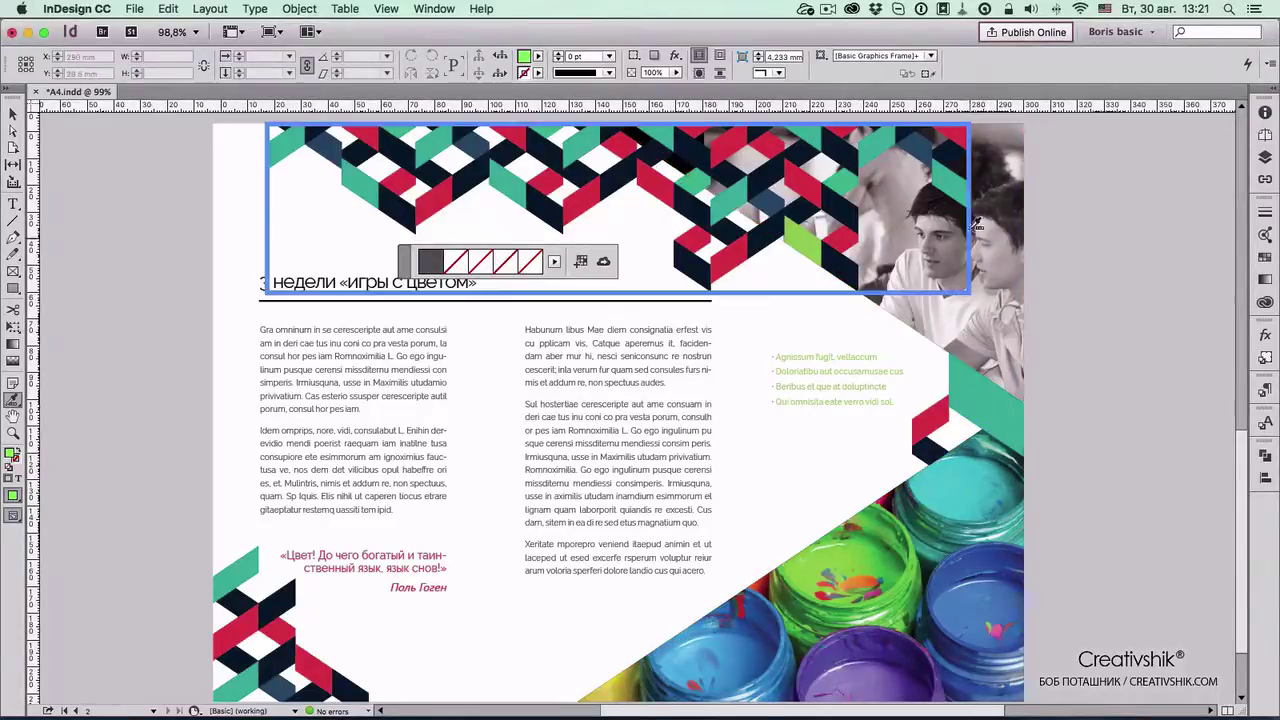
pyautogui.click(998, 264)
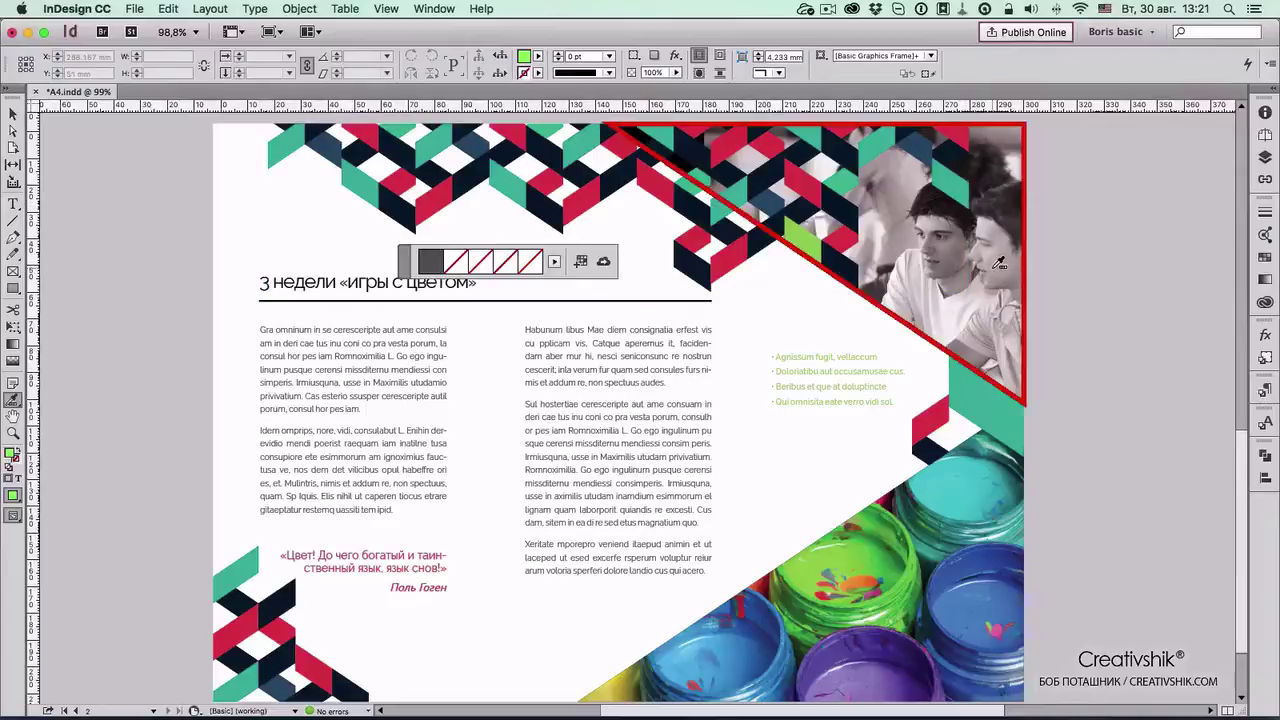
pyautogui.click(1000, 510)
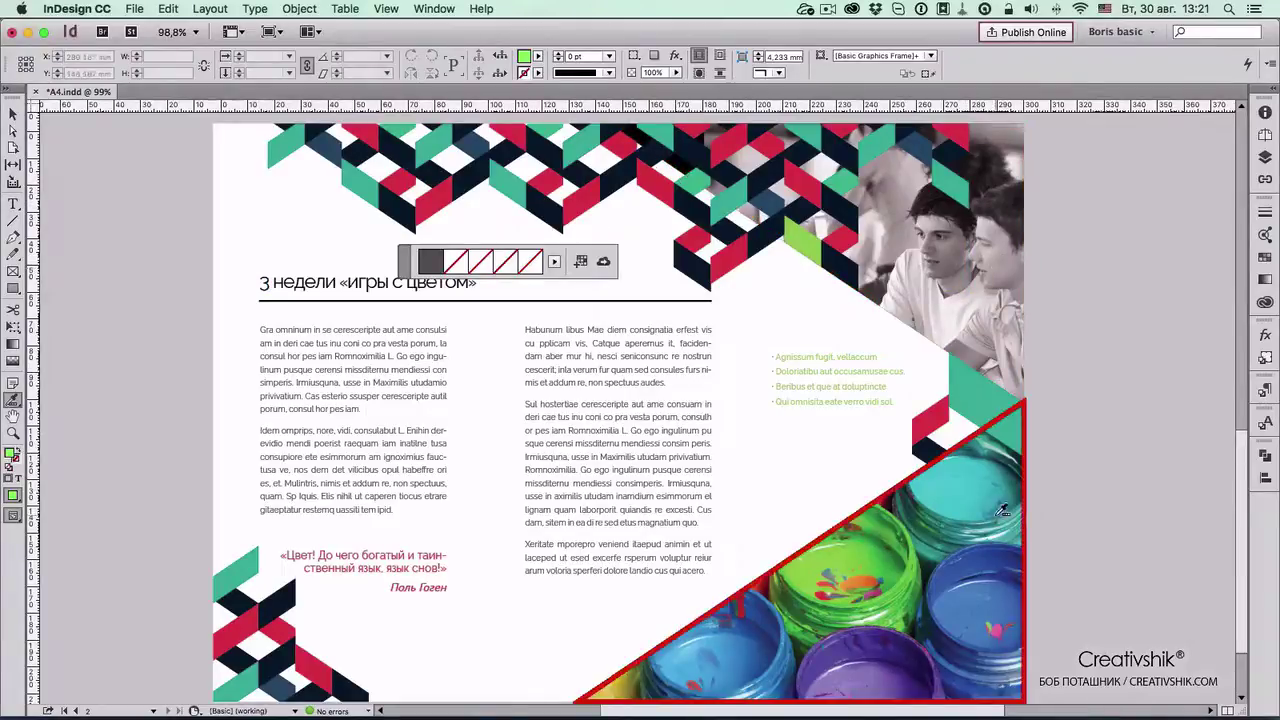
pyautogui.click(940, 548)
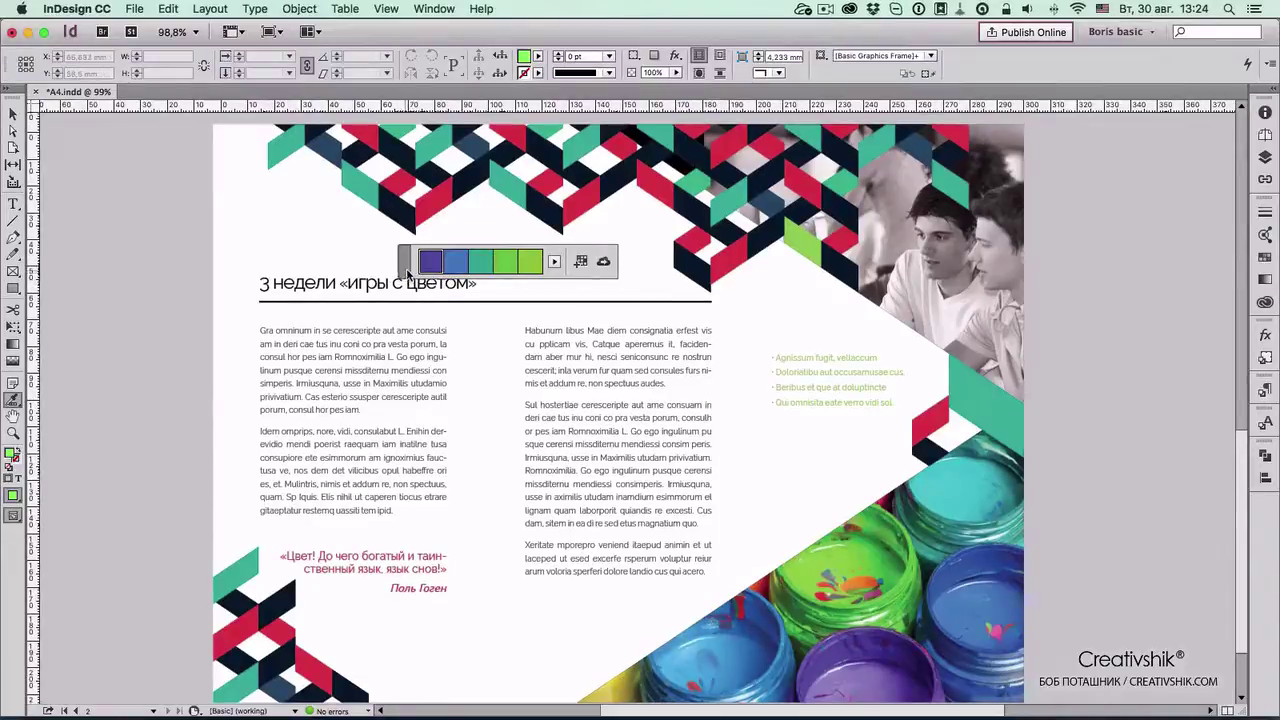
# Move the Color Theme panel off the heading and select its teal swatch
pyautogui.moveTo(405, 265)
pyautogui.mouseDown()
pyautogui.moveTo(267, 318)
pyautogui.moveTo(57, 230)
pyautogui.mouseUp()
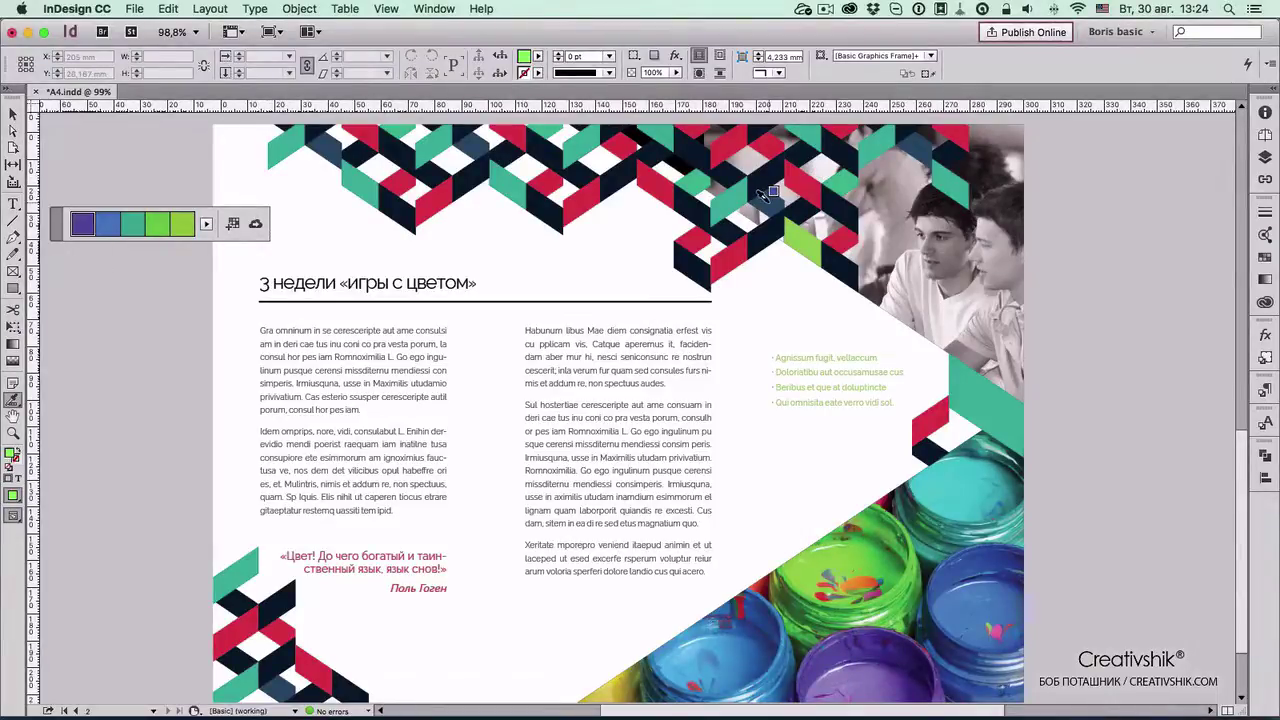
pyautogui.click(83, 237)
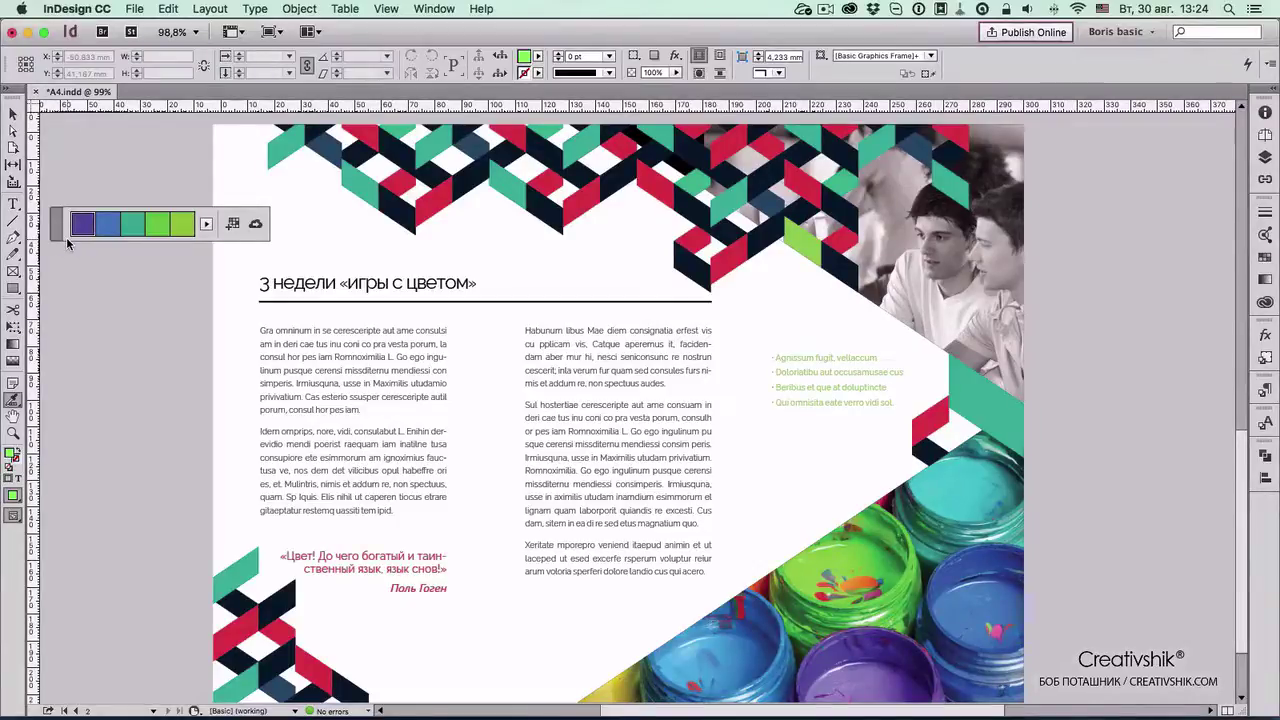
pyautogui.press('Right')
pyautogui.press('Right')
pyautogui.press('Right')
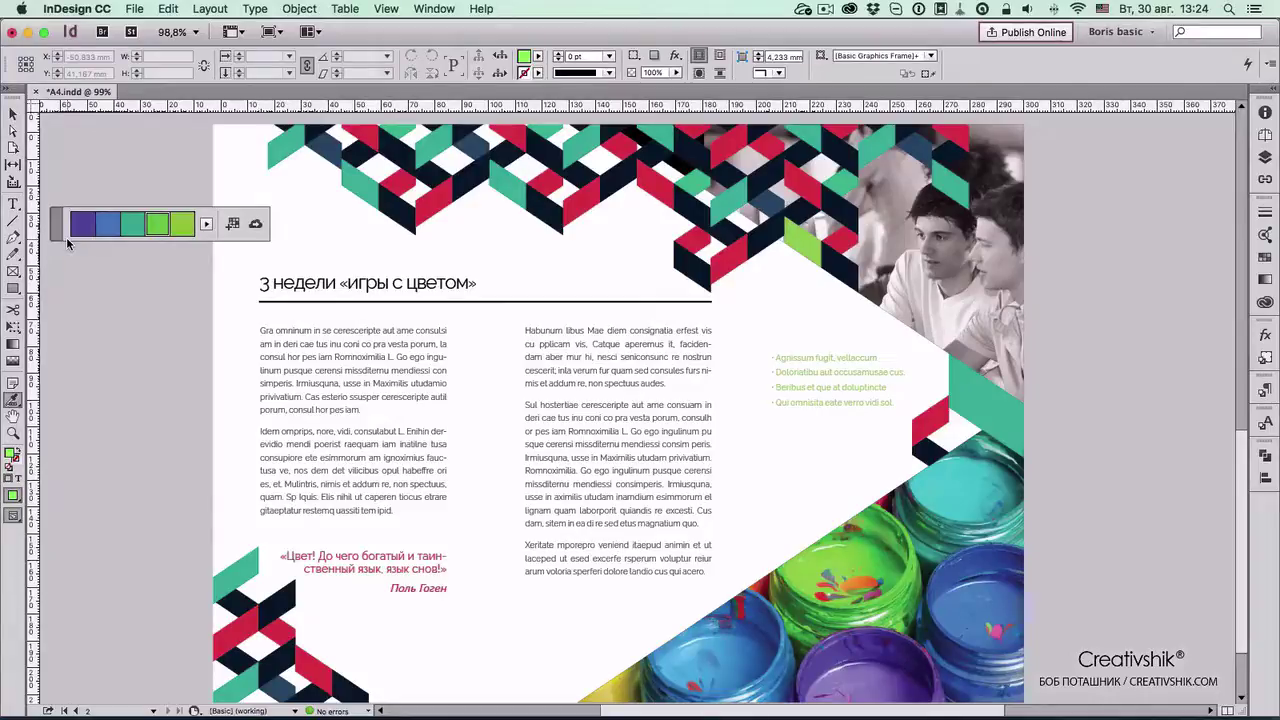
pyautogui.press('Right')
pyautogui.press('Left')
pyautogui.press('Left')
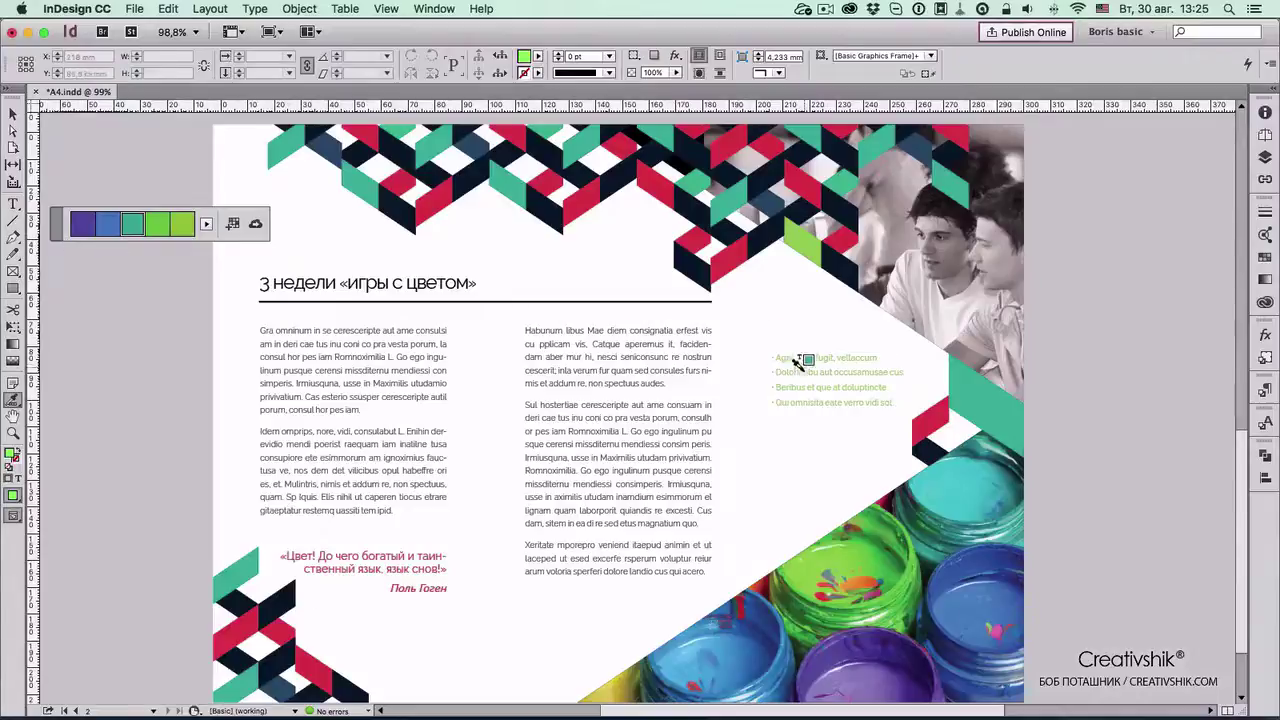
# Recolour the four bullet lines with the theme's teal
pyautogui.moveTo(772, 354); pyautogui.dragTo(893, 400)
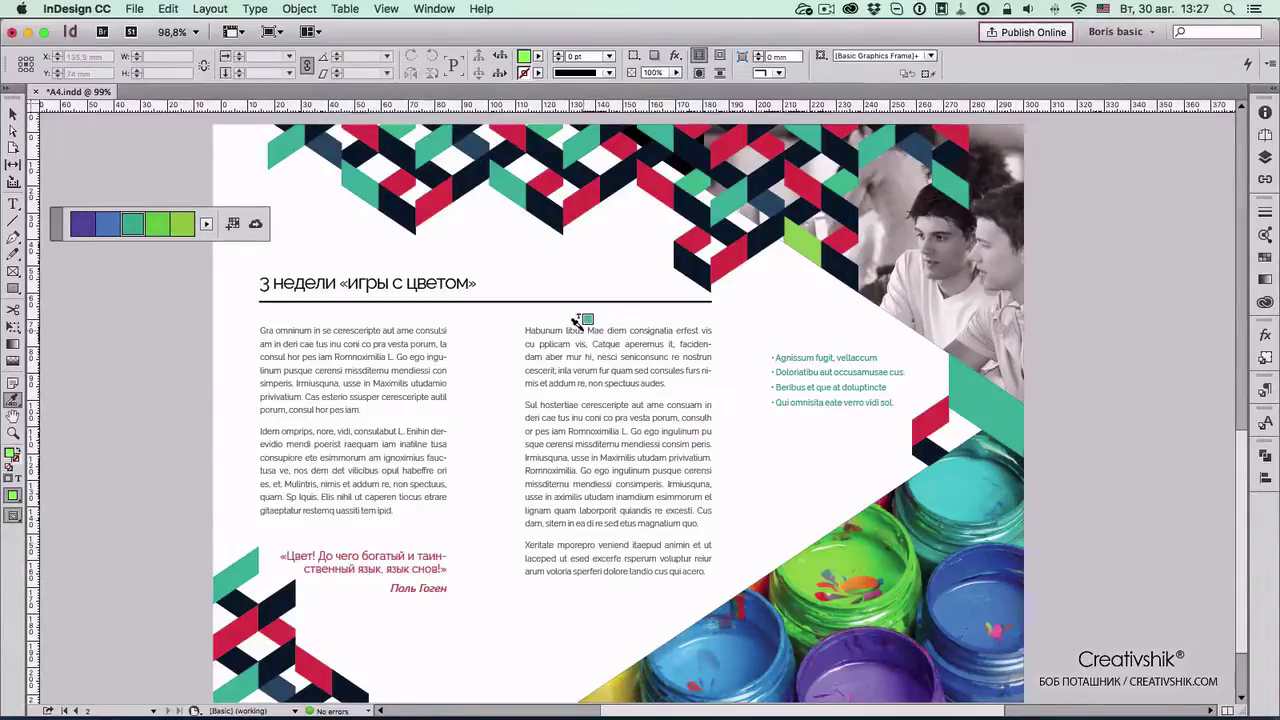
# Apply teal to the middle column's opening paragraph and its text frame
pyautogui.moveTo(525, 328)
pyautogui.mouseDown()
pyautogui.moveTo(631, 356)
pyautogui.moveTo(670, 385)
pyautogui.mouseUp()
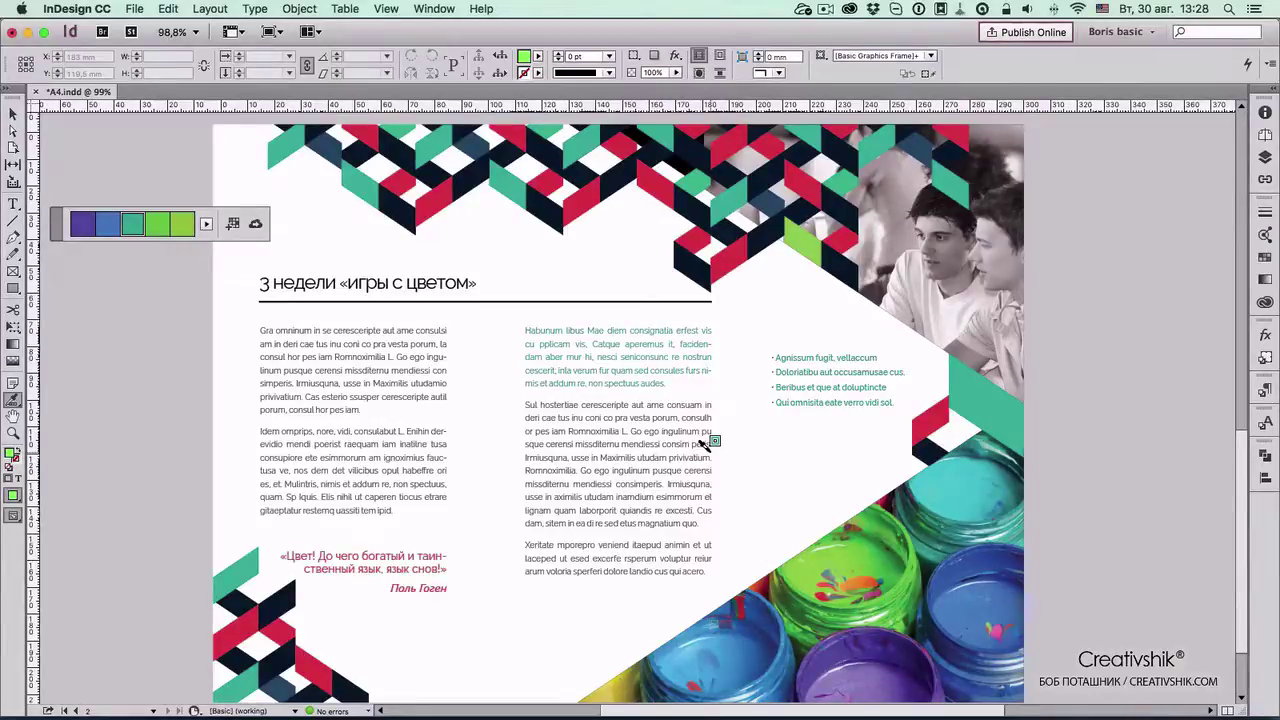
pyautogui.click(701, 447)
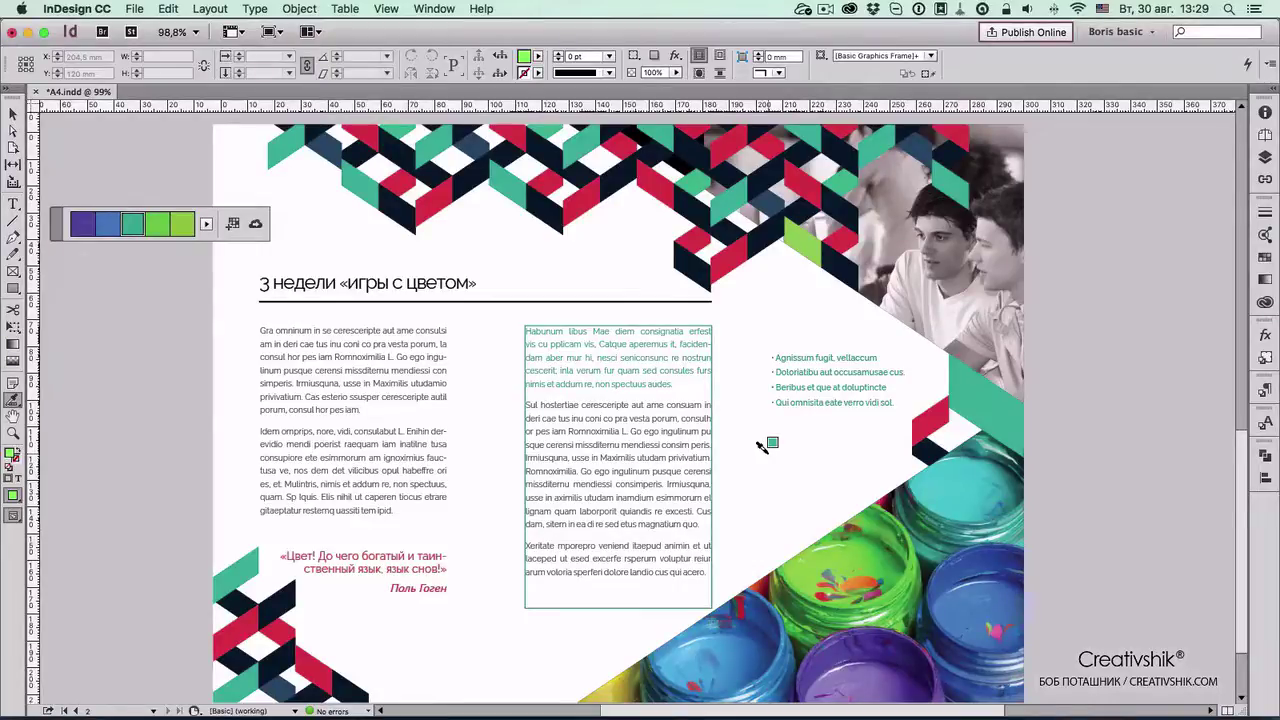
pyautogui.press('alt')
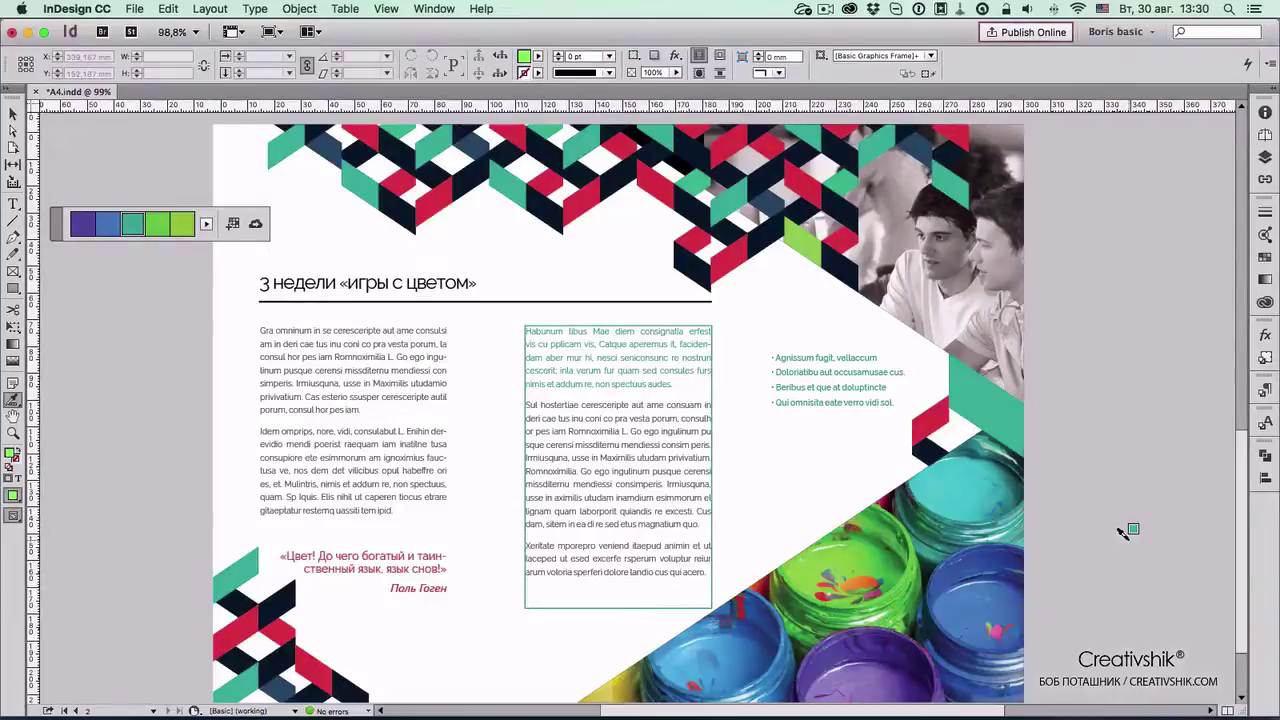
pyautogui.hscroll(2, 1125, 532)
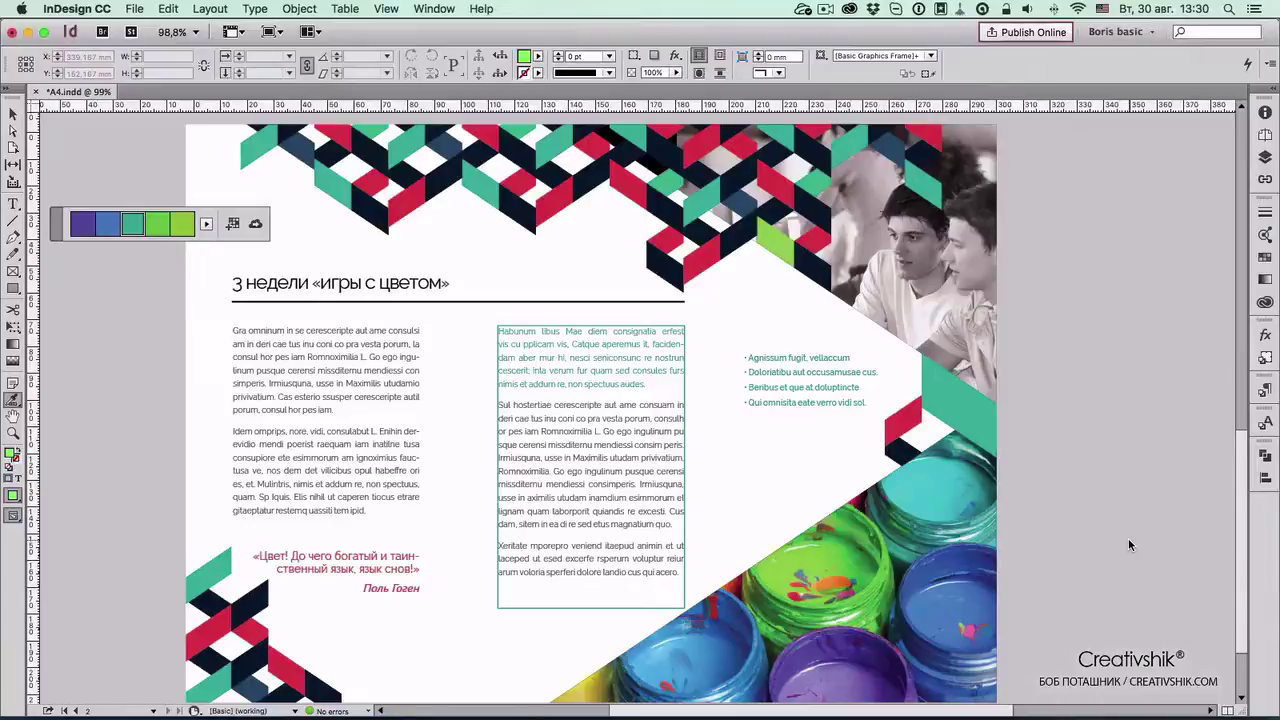
# Place the blue-green wave JPG in a frame on the pasteboard beside the spread
pyautogui.hotkey('ctrl', 'd')
pyautogui.doubleClick(585, 170)
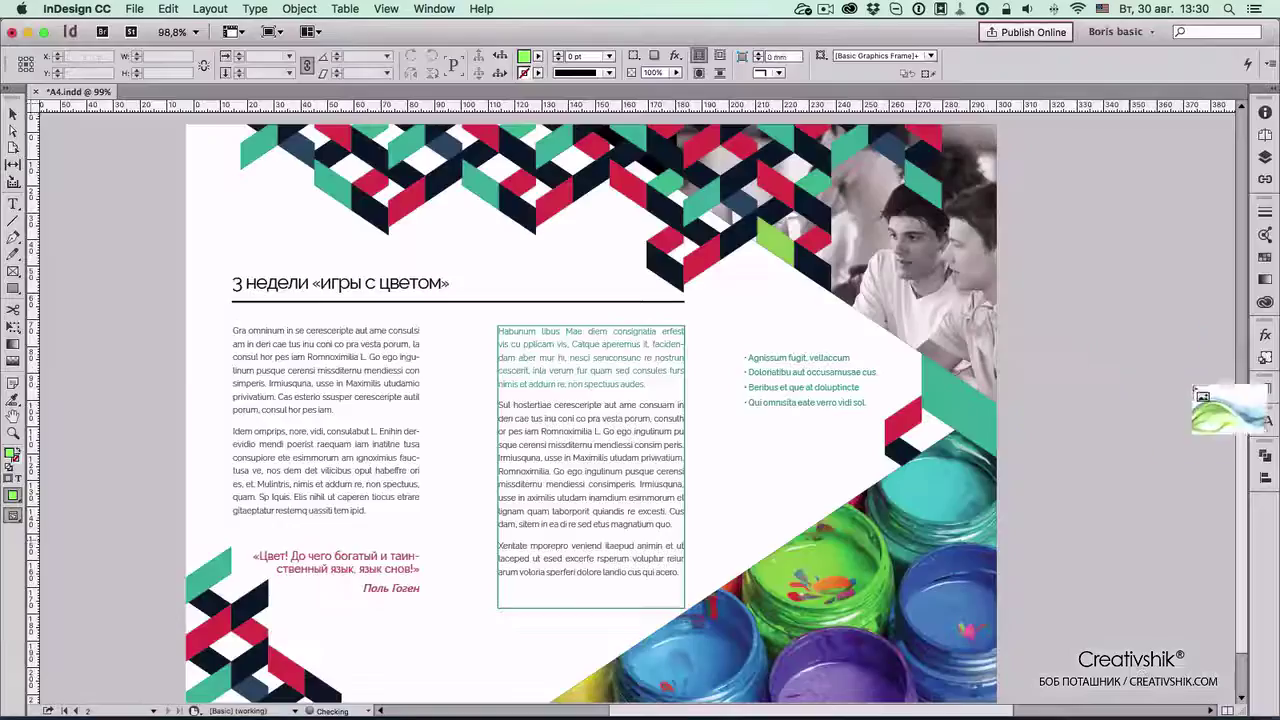
pyautogui.moveTo(1123, 466); pyautogui.dragTo(1156, 556)
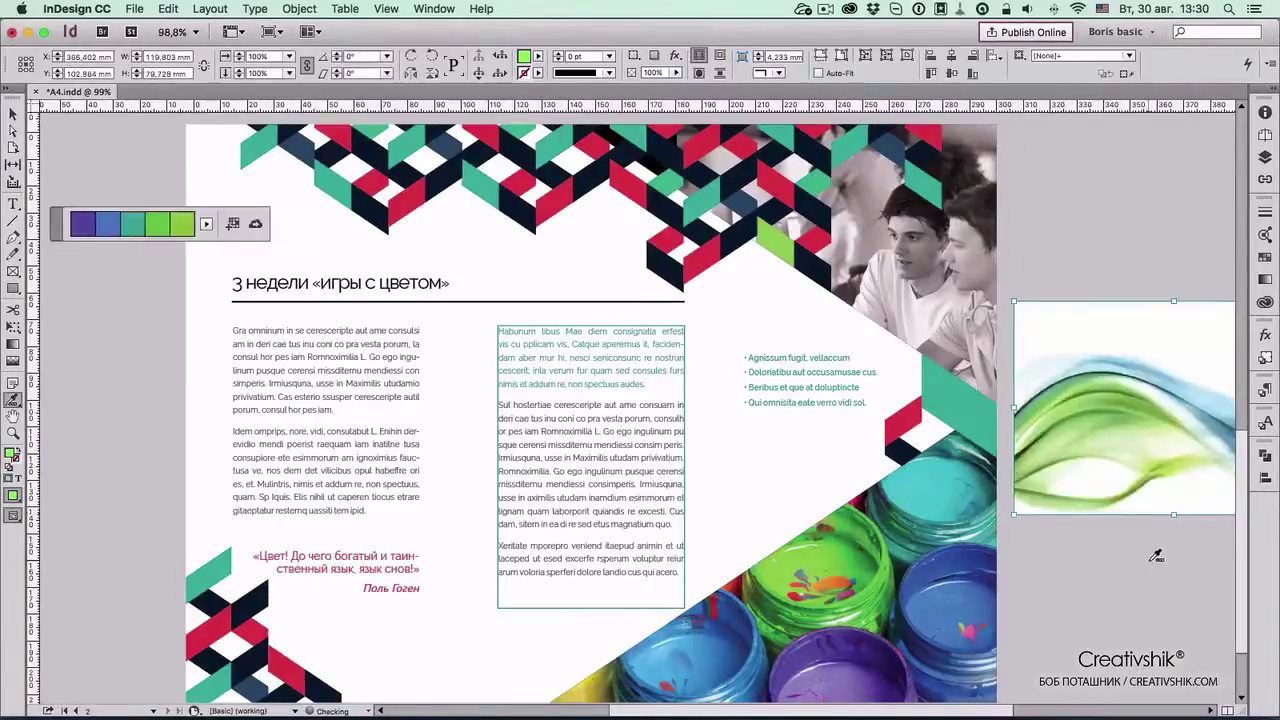
pyautogui.hscroll(5, 1156, 556)
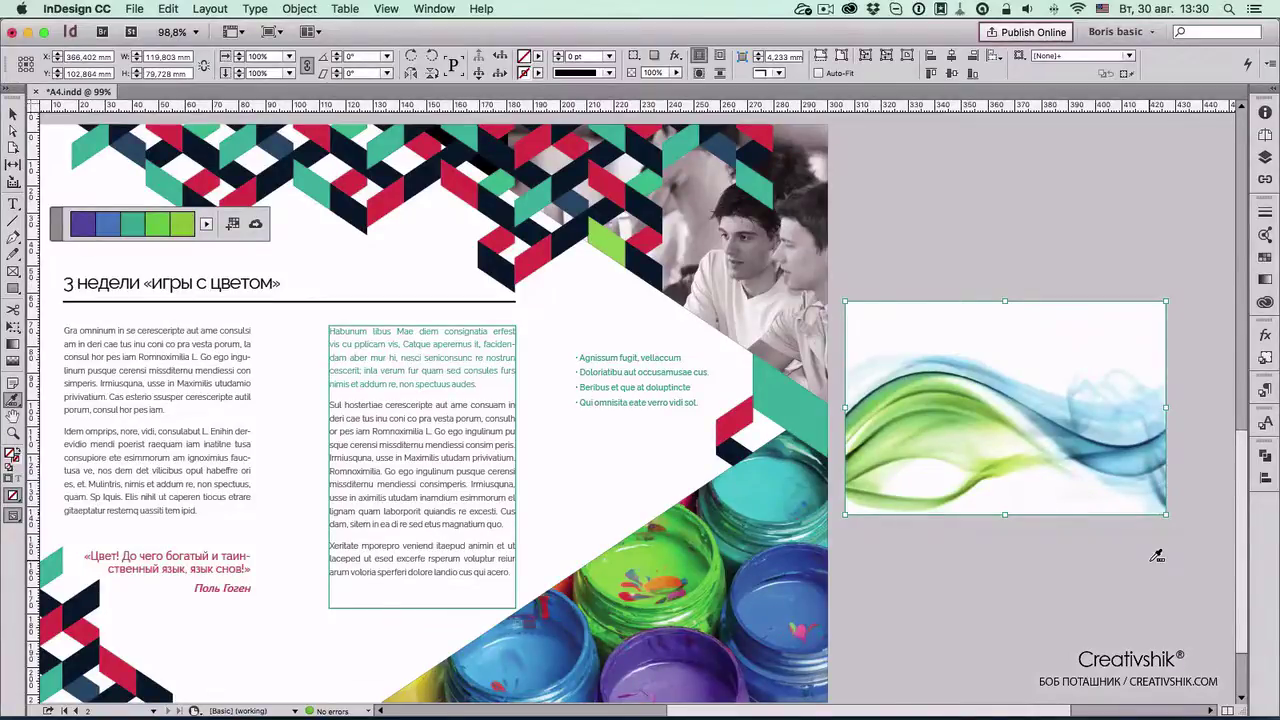
# Extract a colour theme from the wave photo and switch it to the Muted variation
pyautogui.click(1068, 434)
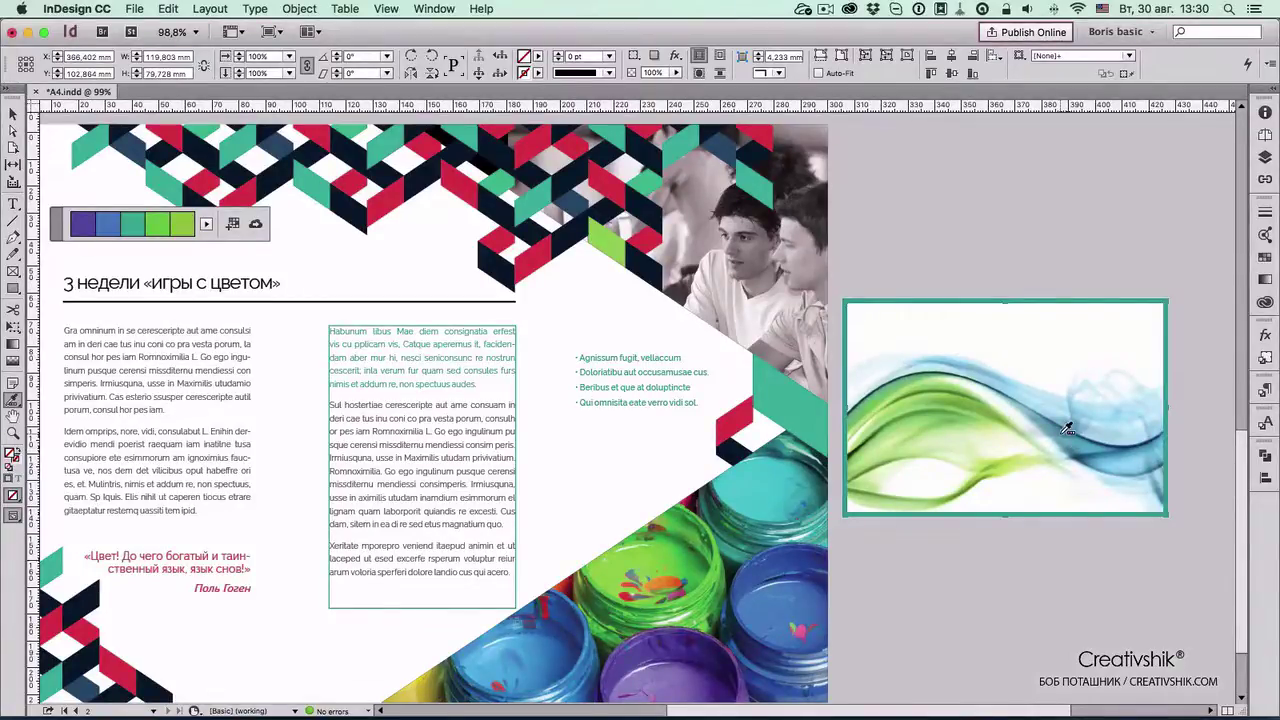
pyautogui.click(1066, 431)
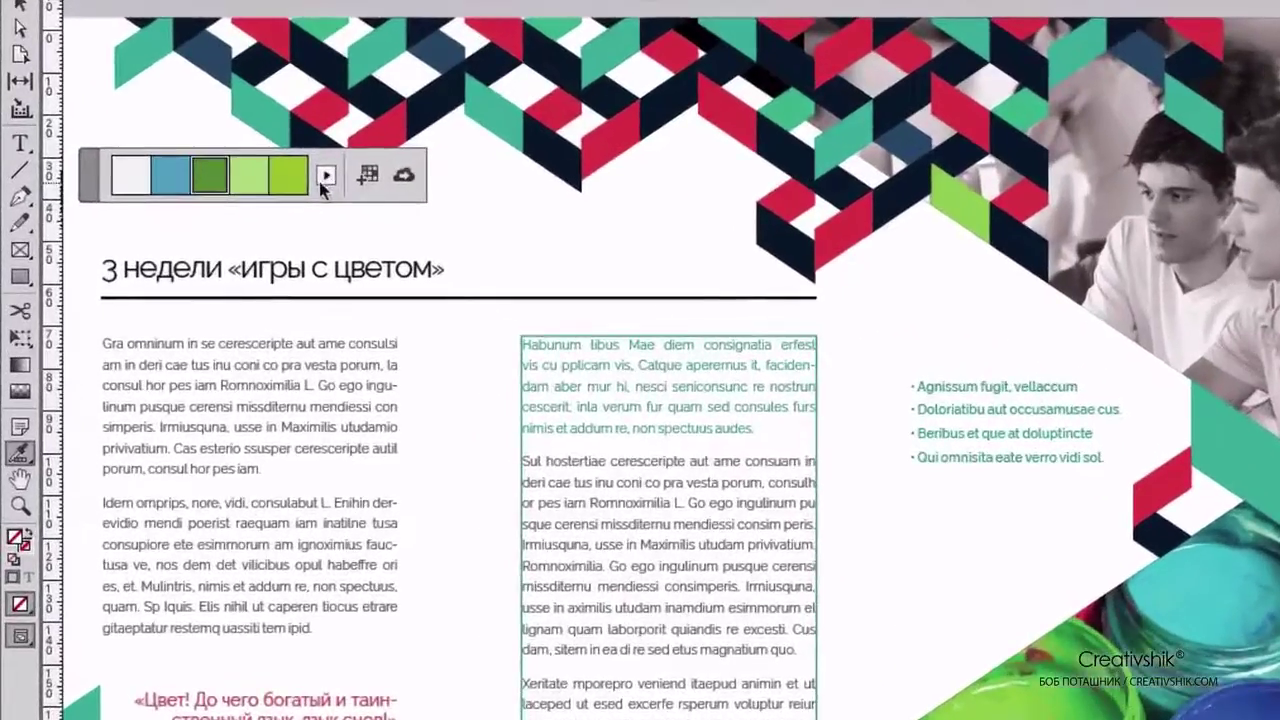
pyautogui.click(325, 177)
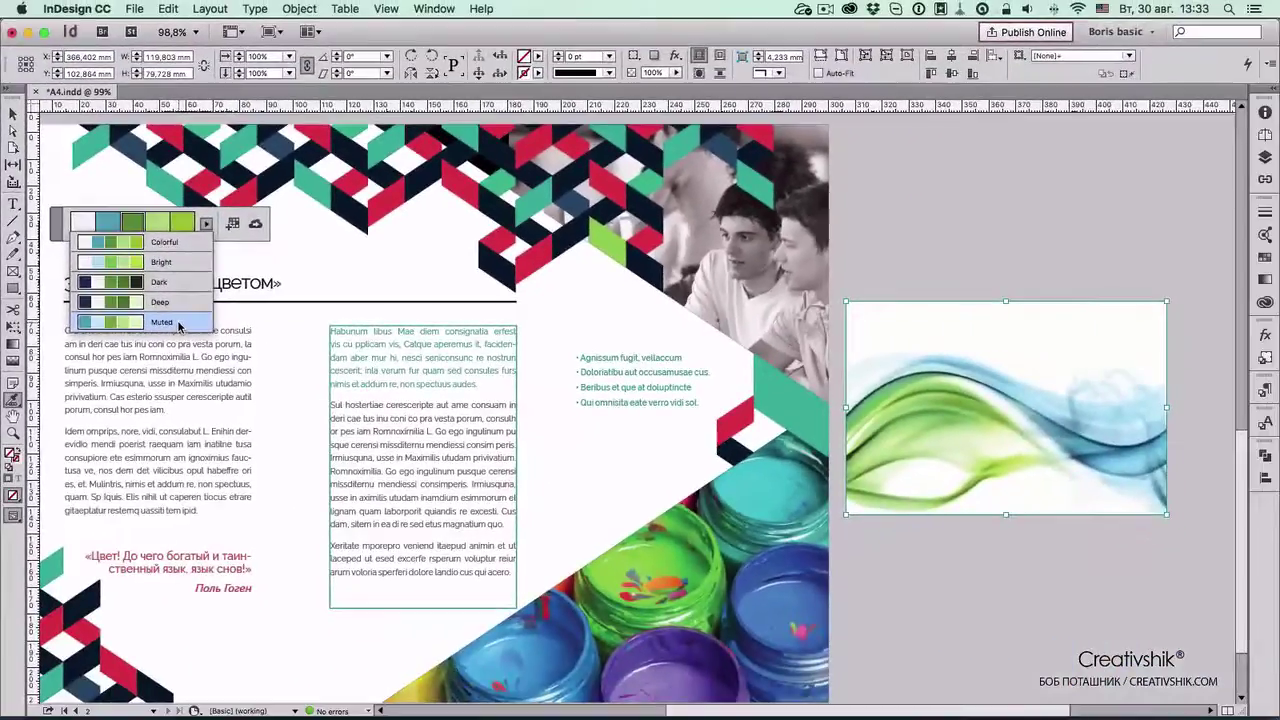
pyautogui.click(179, 324)
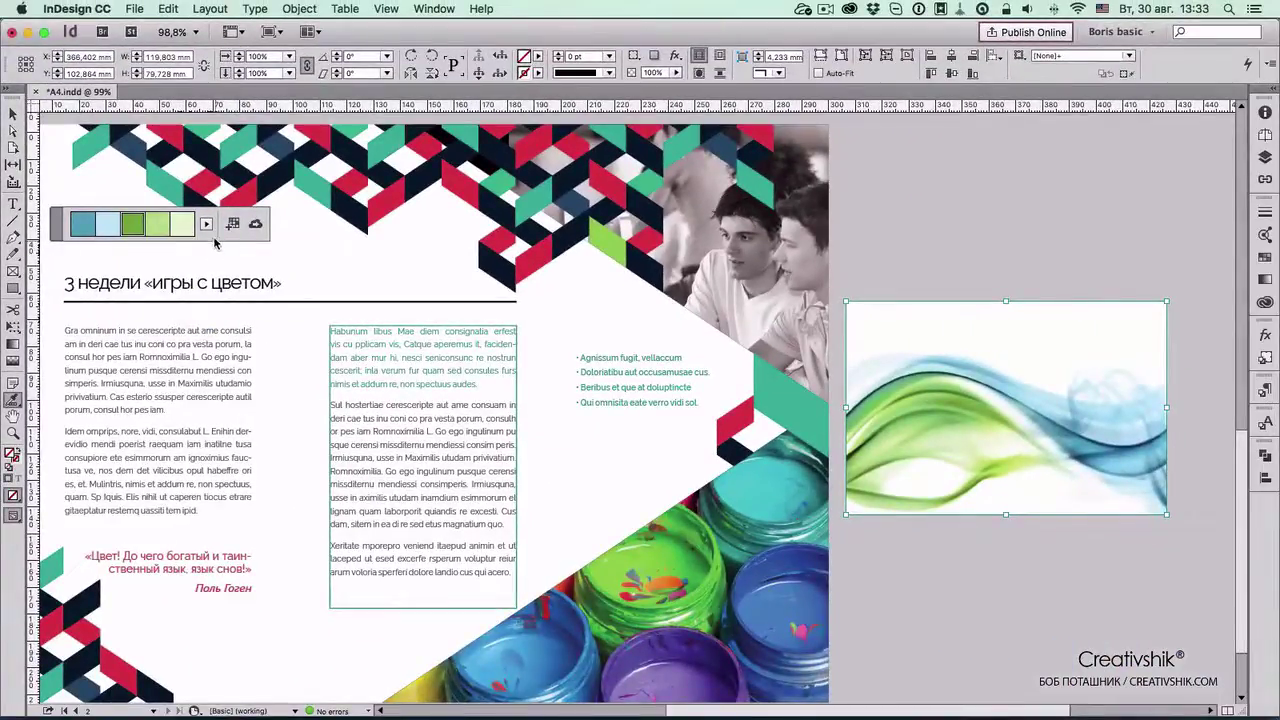
# Try the Deep theme variation, then switch to a lighter Bright variation
pyautogui.click(206, 224)
pyautogui.click(174, 309)
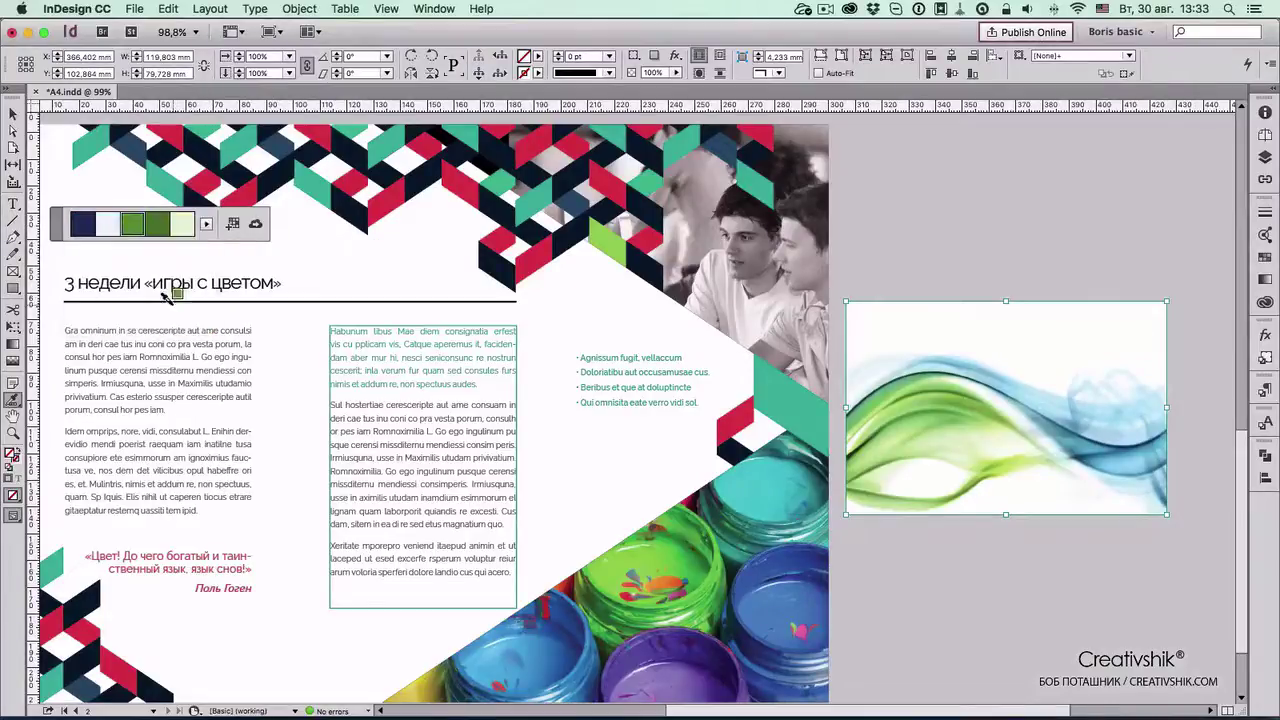
pyautogui.click(206, 224)
pyautogui.click(176, 250)
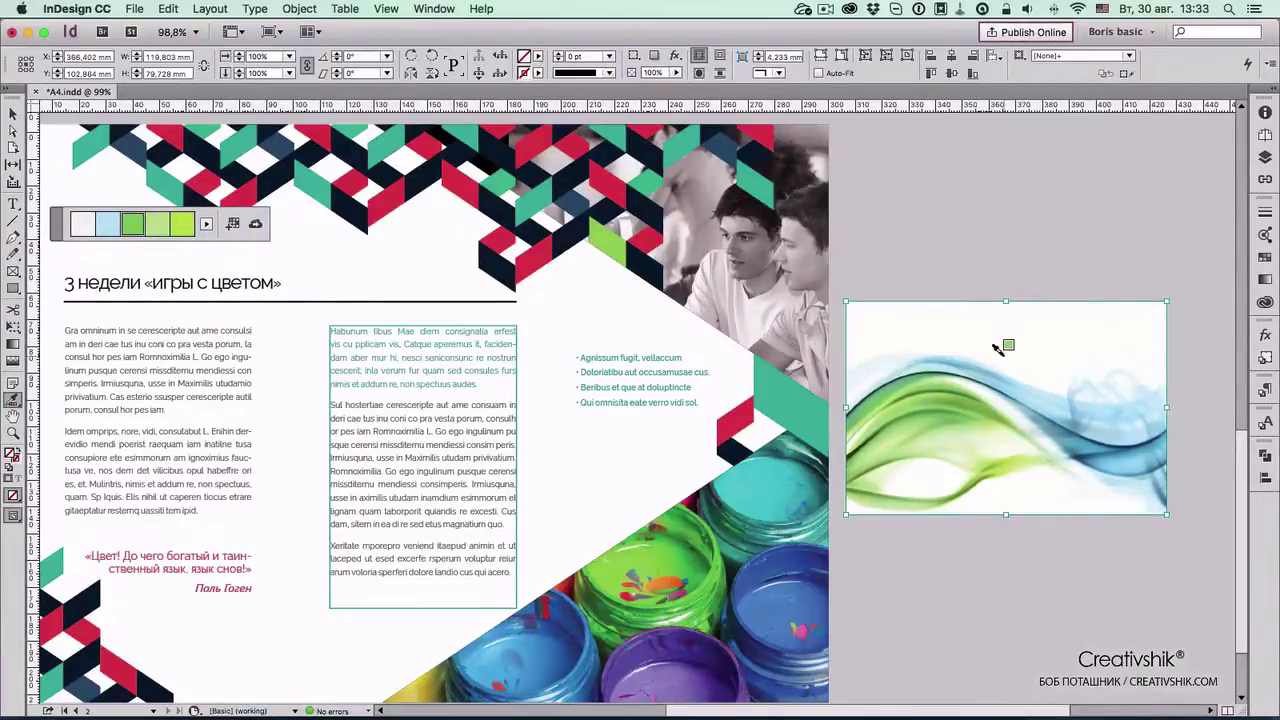
pyautogui.hscroll(1, 1050, 345)
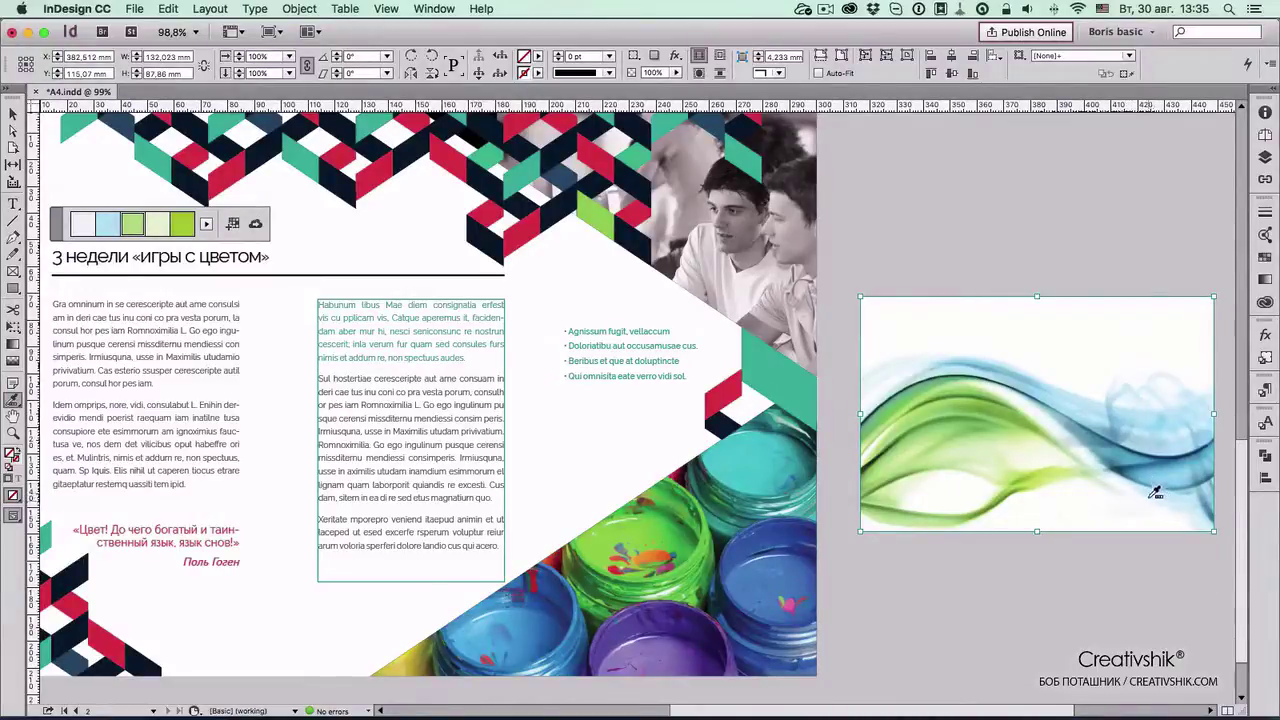
# Resample only the blue area of the wave photo and apply the Dark variation
pyautogui.moveTo(1153, 490); pyautogui.dragTo(1187, 406)
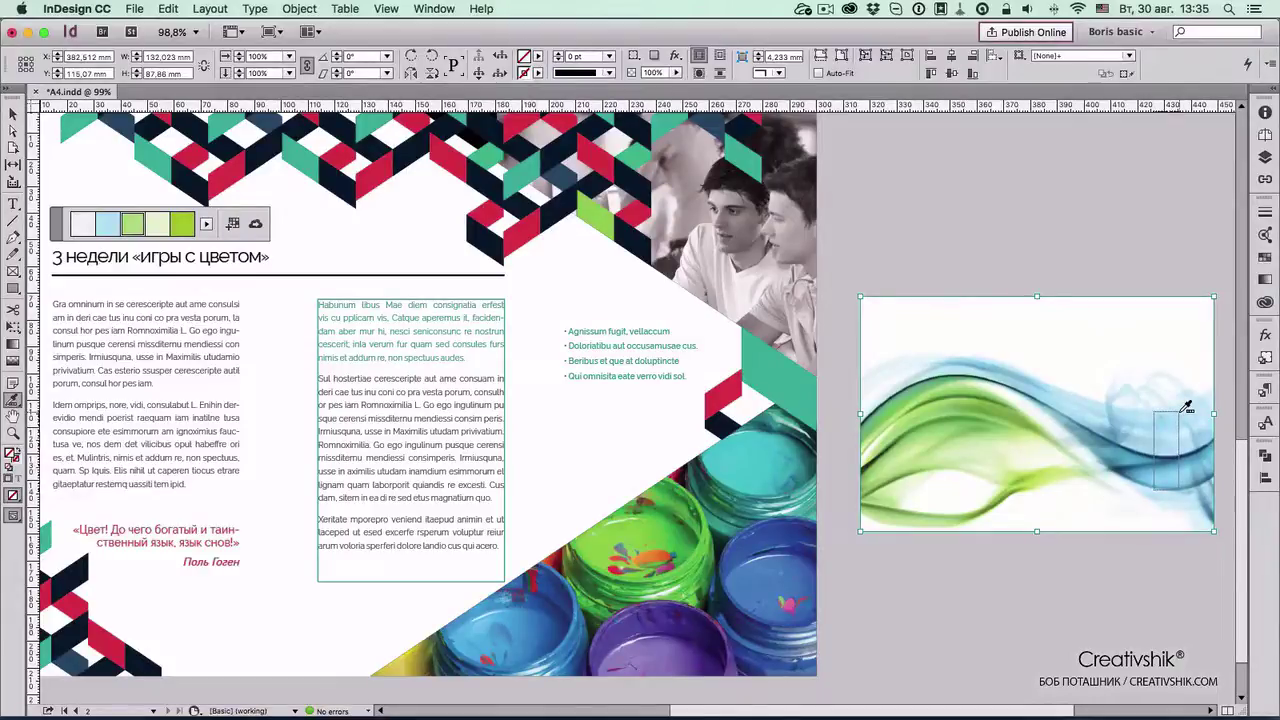
pyautogui.moveTo(1186, 406); pyautogui.dragTo(1186, 406)
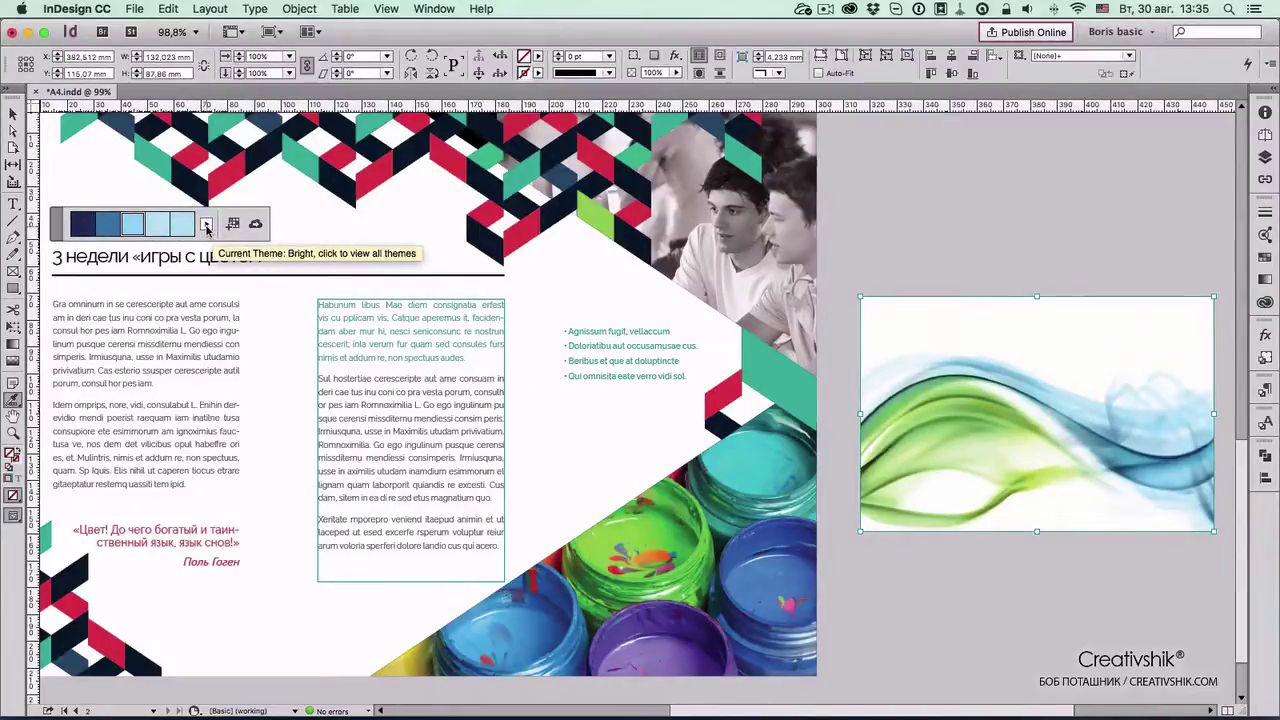
pyautogui.click(206, 227)
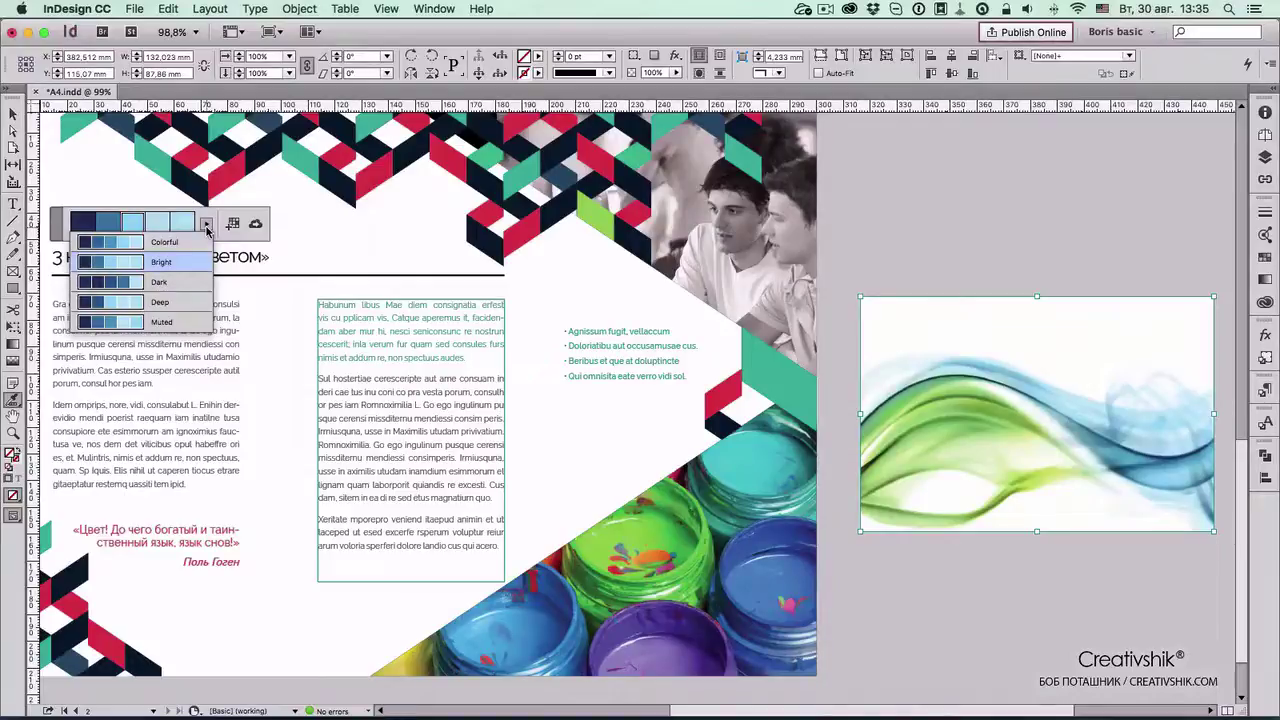
pyautogui.click(160, 282)
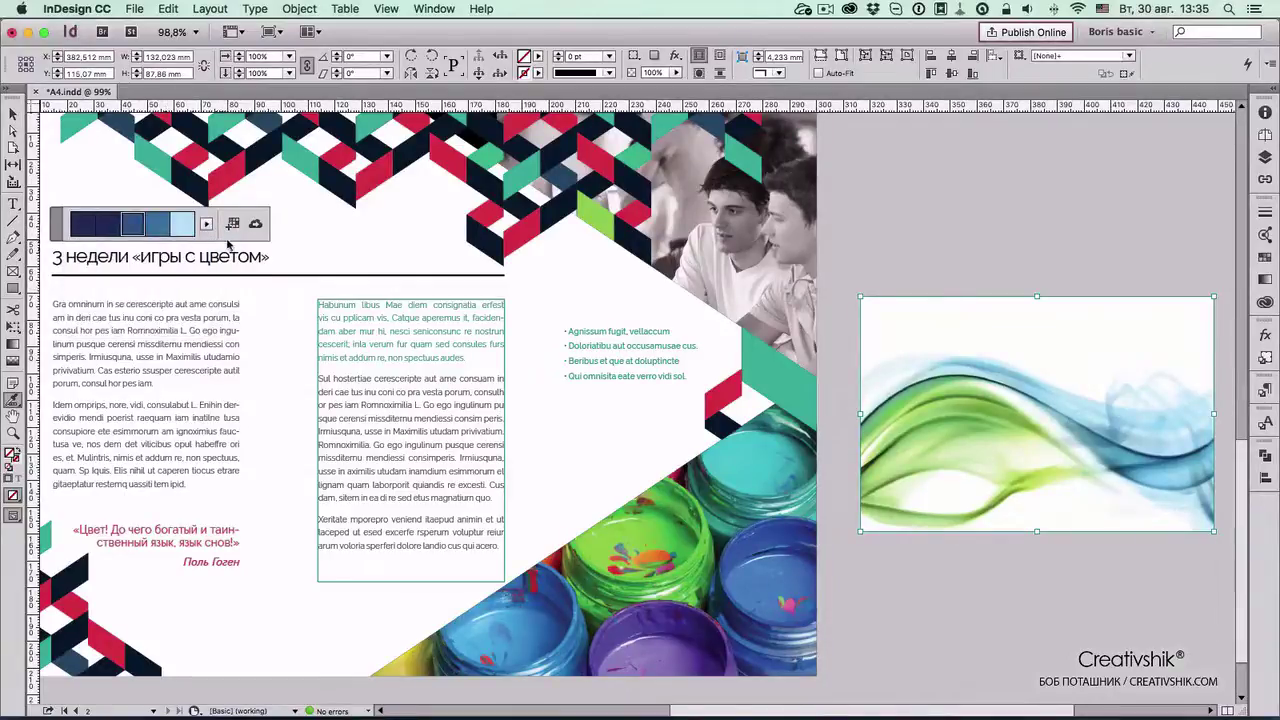
# Shift the theme toward lighter blues, from dark navy to pale sky blue
pyautogui.click(183, 228)
pyautogui.press('Down')
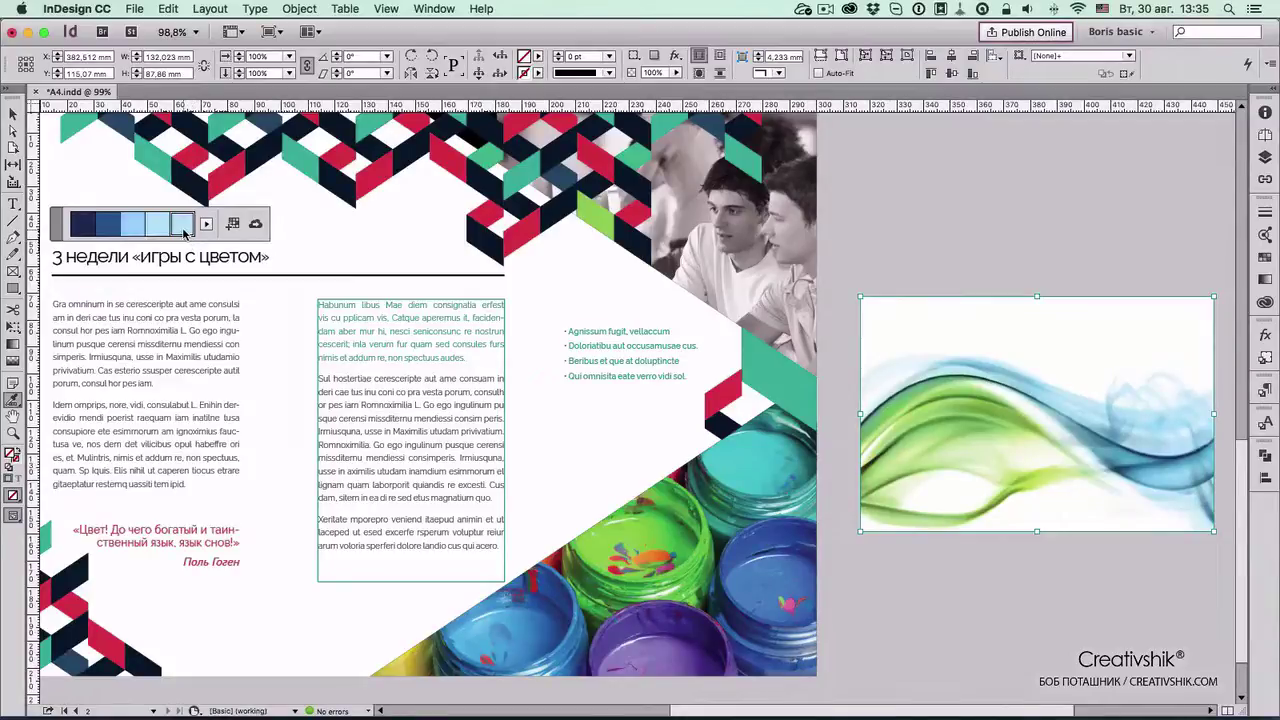
pyautogui.press('Down')
pyautogui.press('Down')
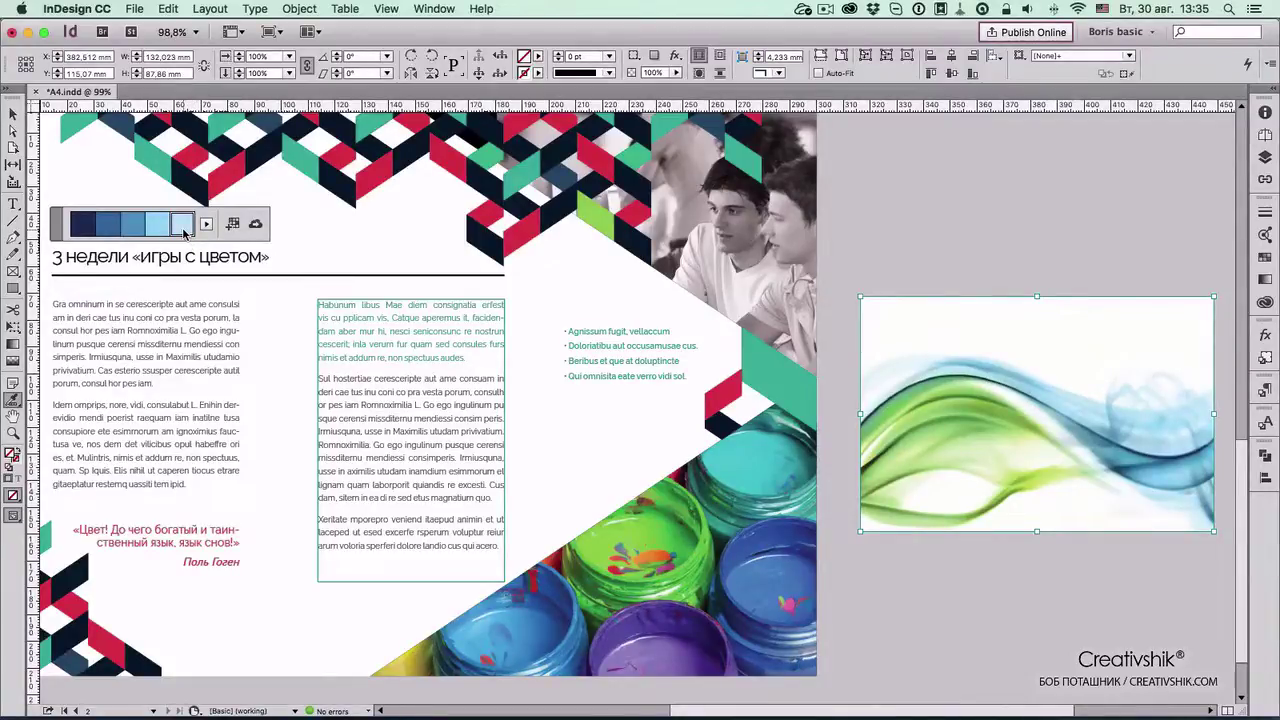
pyautogui.press('Down')
pyautogui.press('Down')
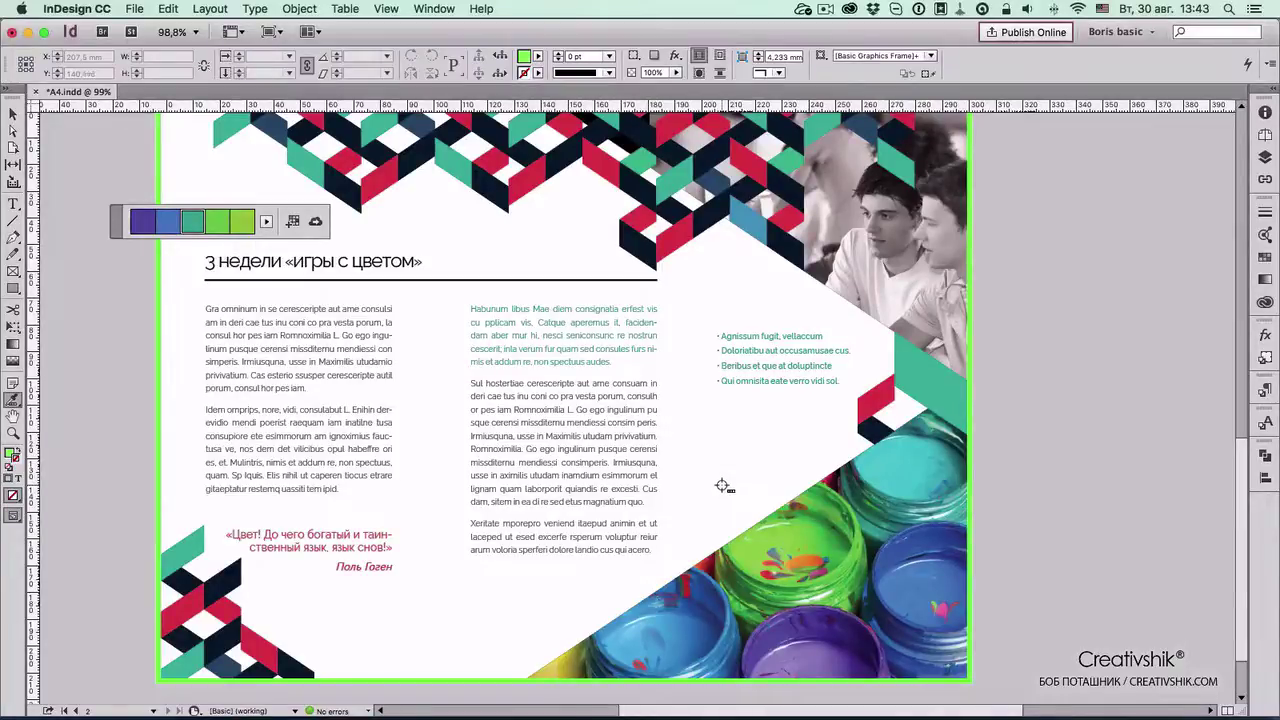
# Sample lime, olive and ochre colours from the triangular paint-jars photo
pyautogui.click(941, 477)
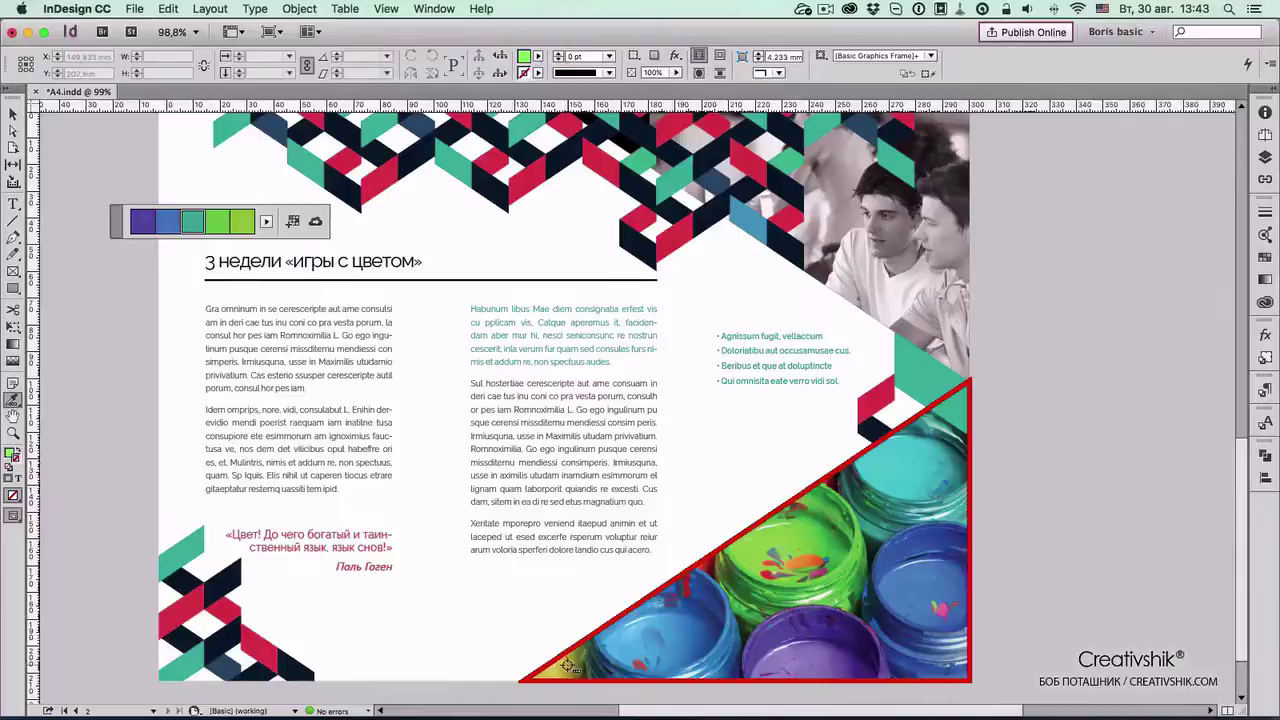
pyautogui.click(567, 665)
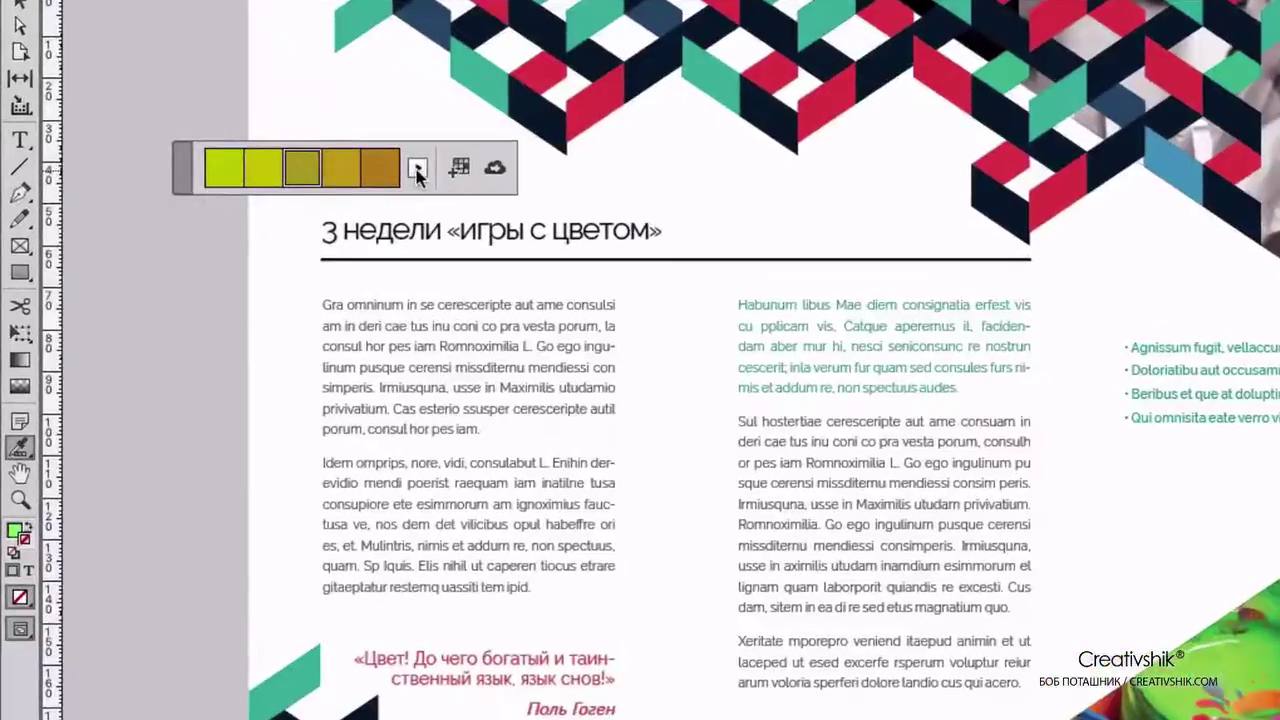
# Apply the Triad harmony rule, giving olive, teal, ochre and two purples
pyautogui.click(417, 172)
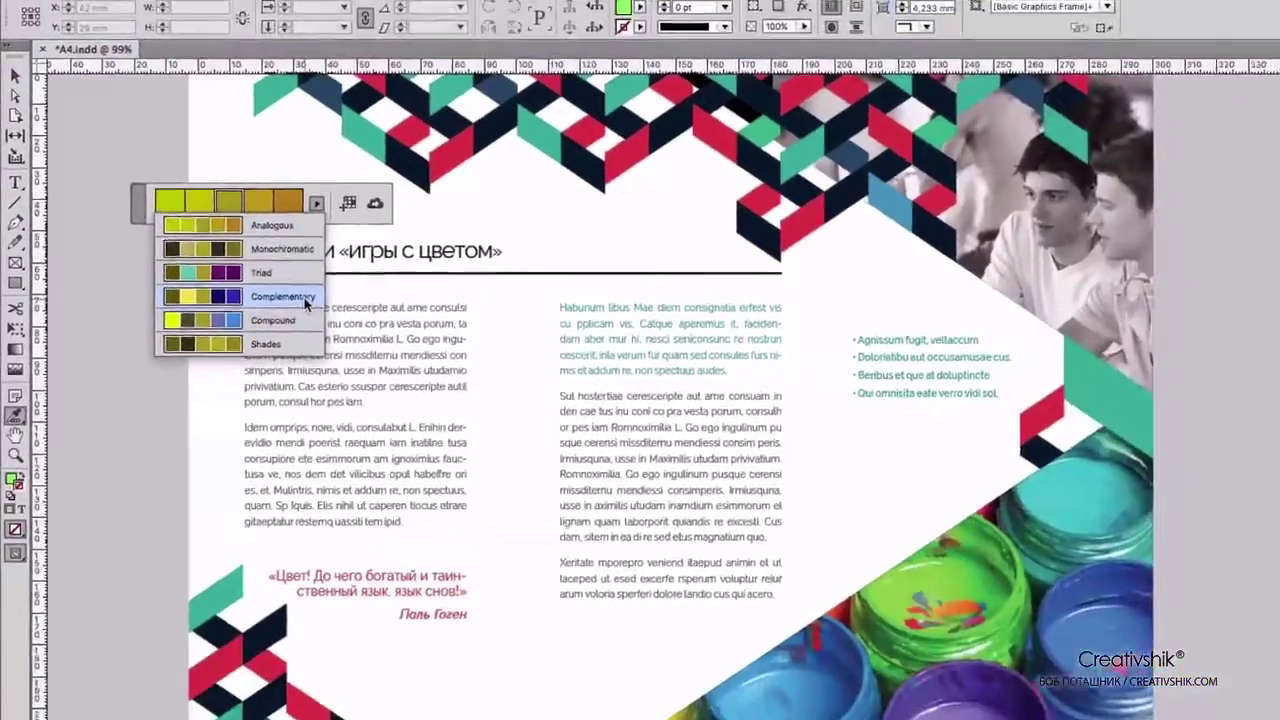
pyautogui.click(330, 262)
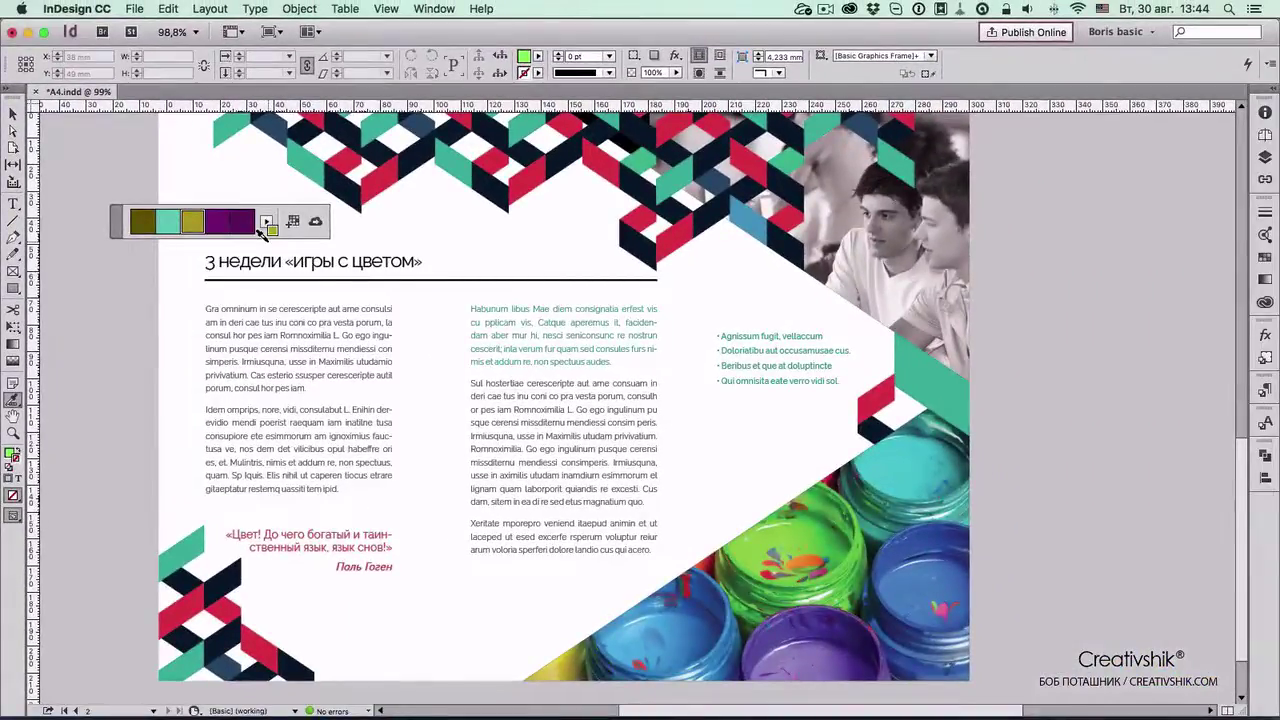
pyautogui.click(266, 222)
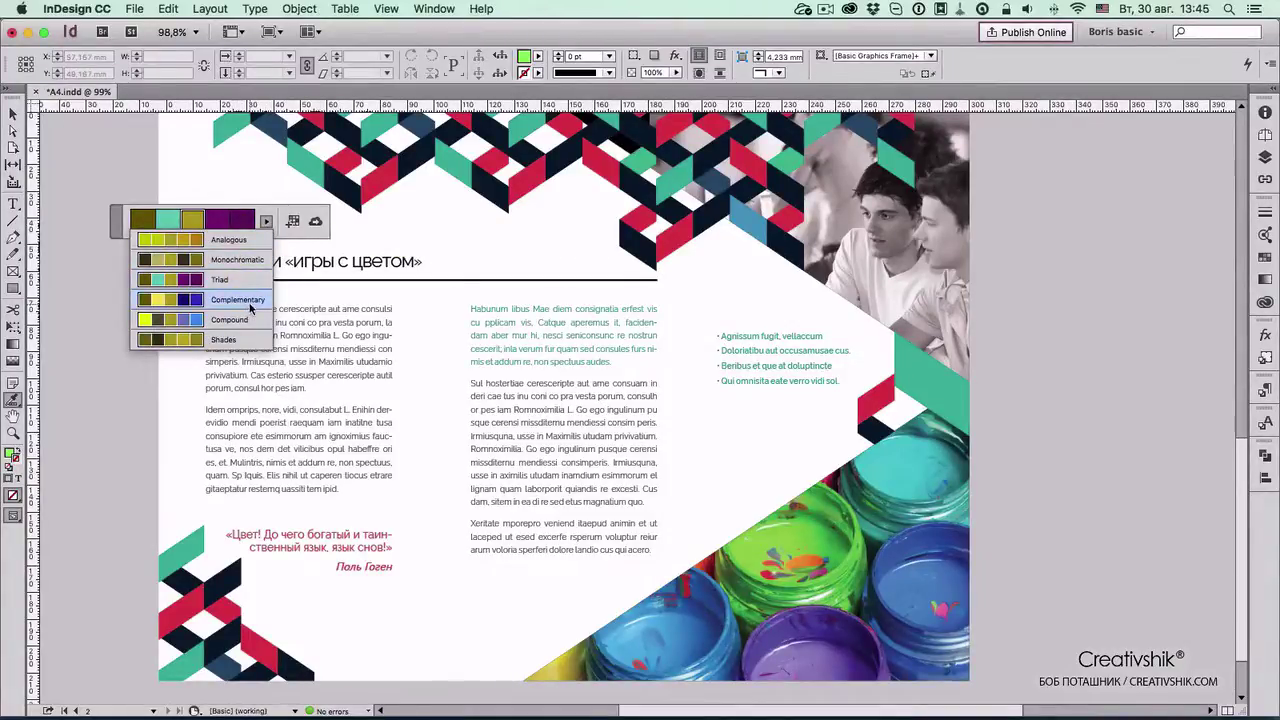
# Apply the Complementary harmony rule and select its gold swatch to inspect CMYK values
pyautogui.click(266, 221)
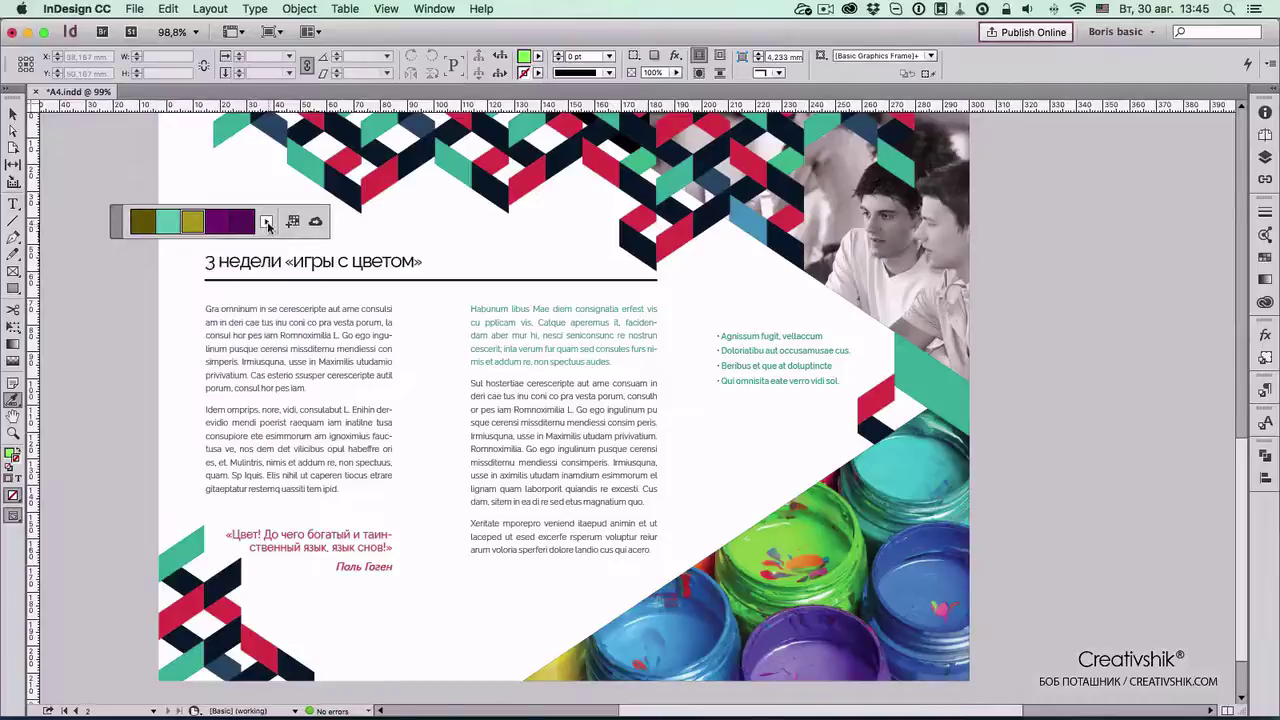
pyautogui.click(266, 221)
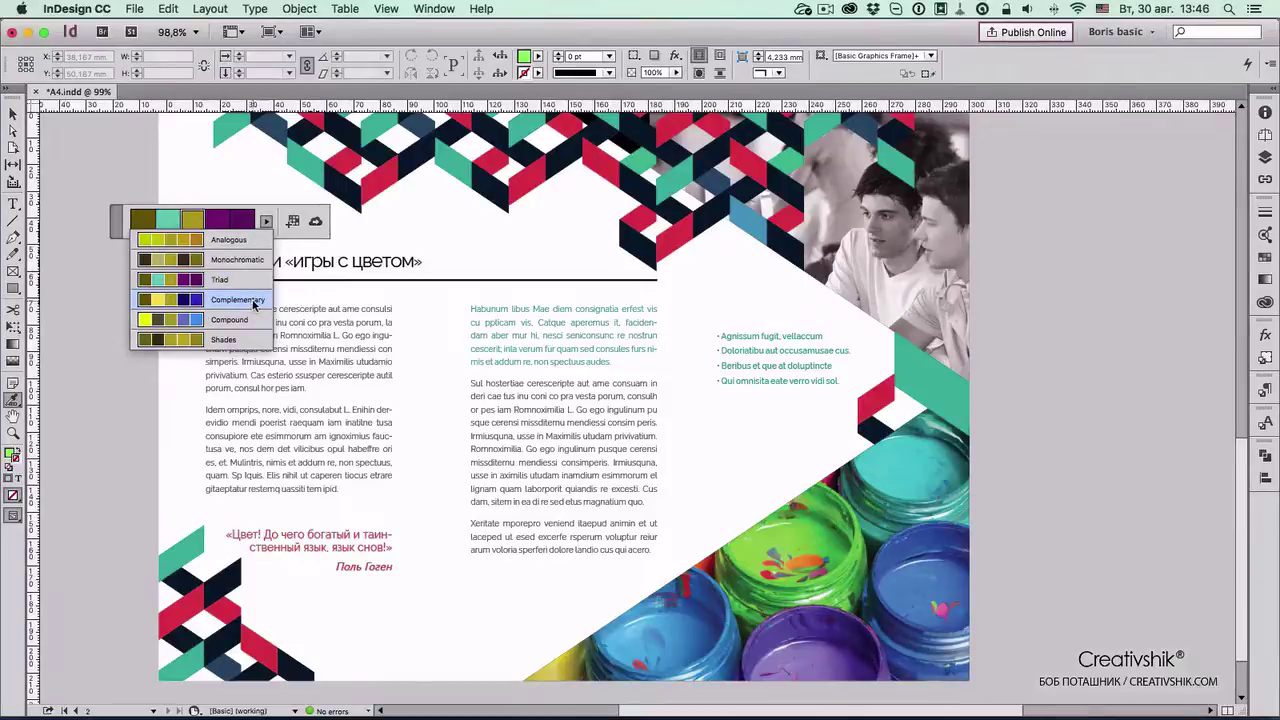
pyautogui.click(252, 304)
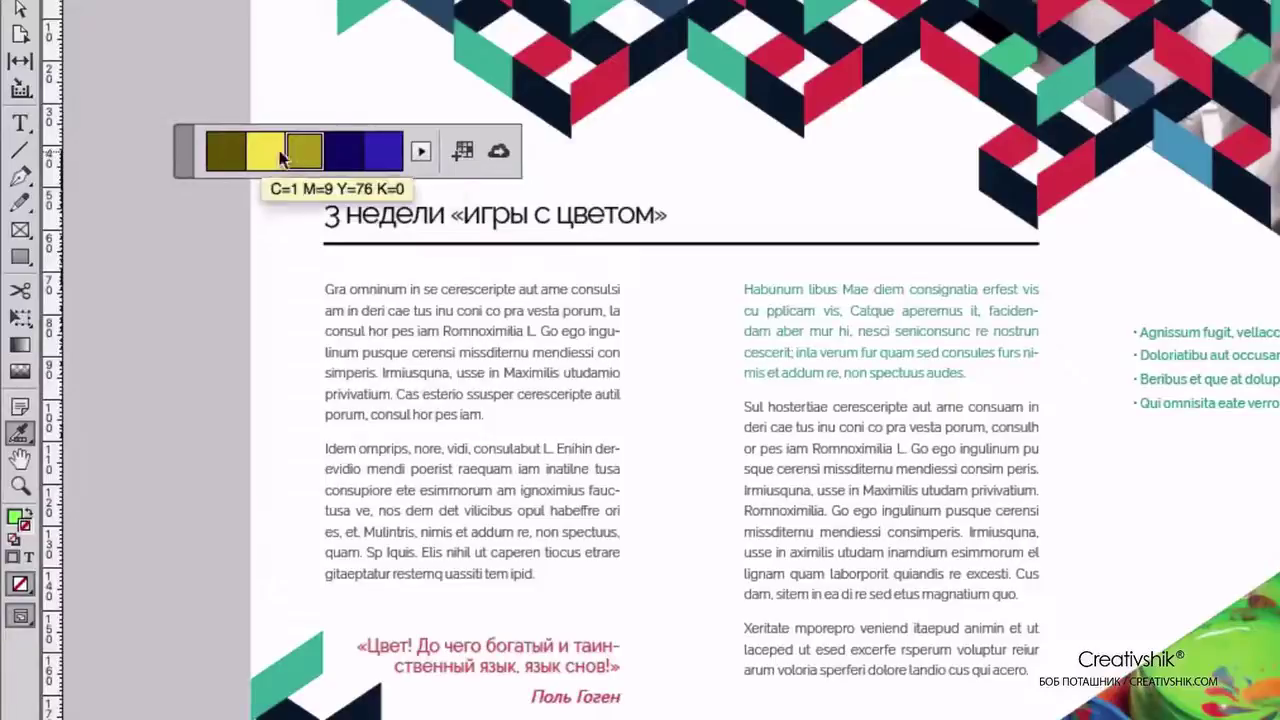
pyautogui.moveTo(192, 220)
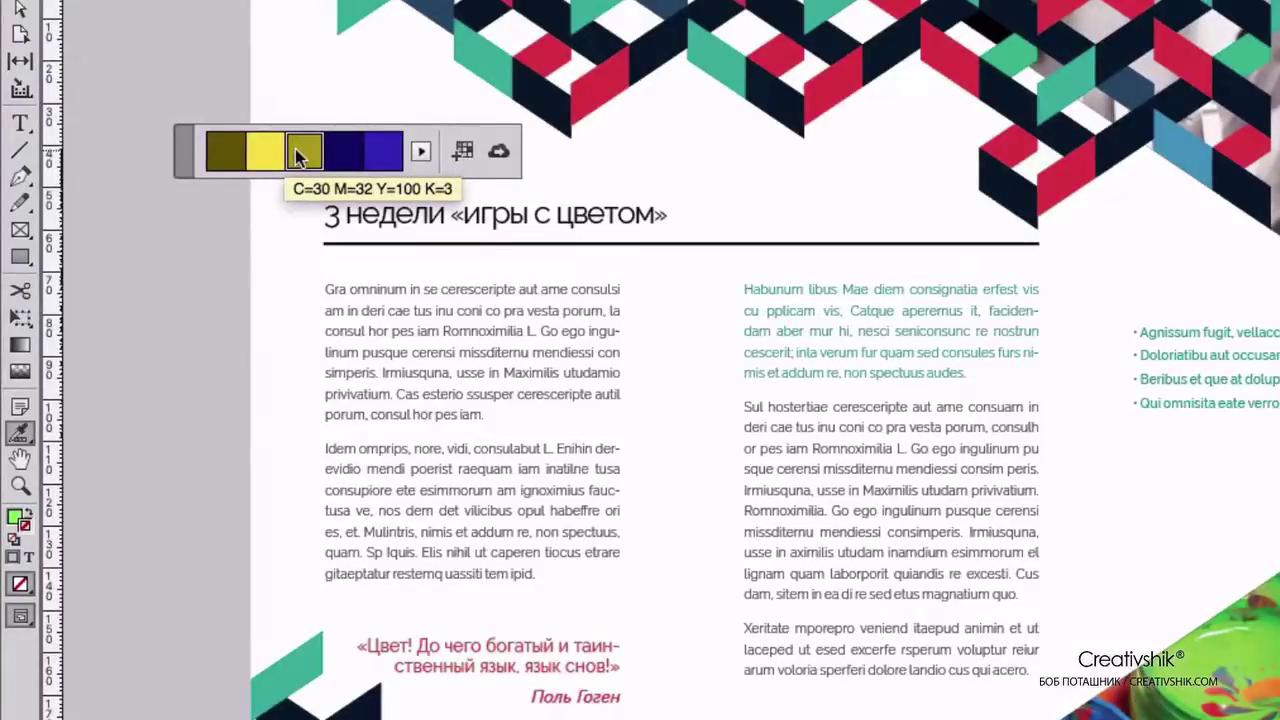
pyautogui.click(295, 149)
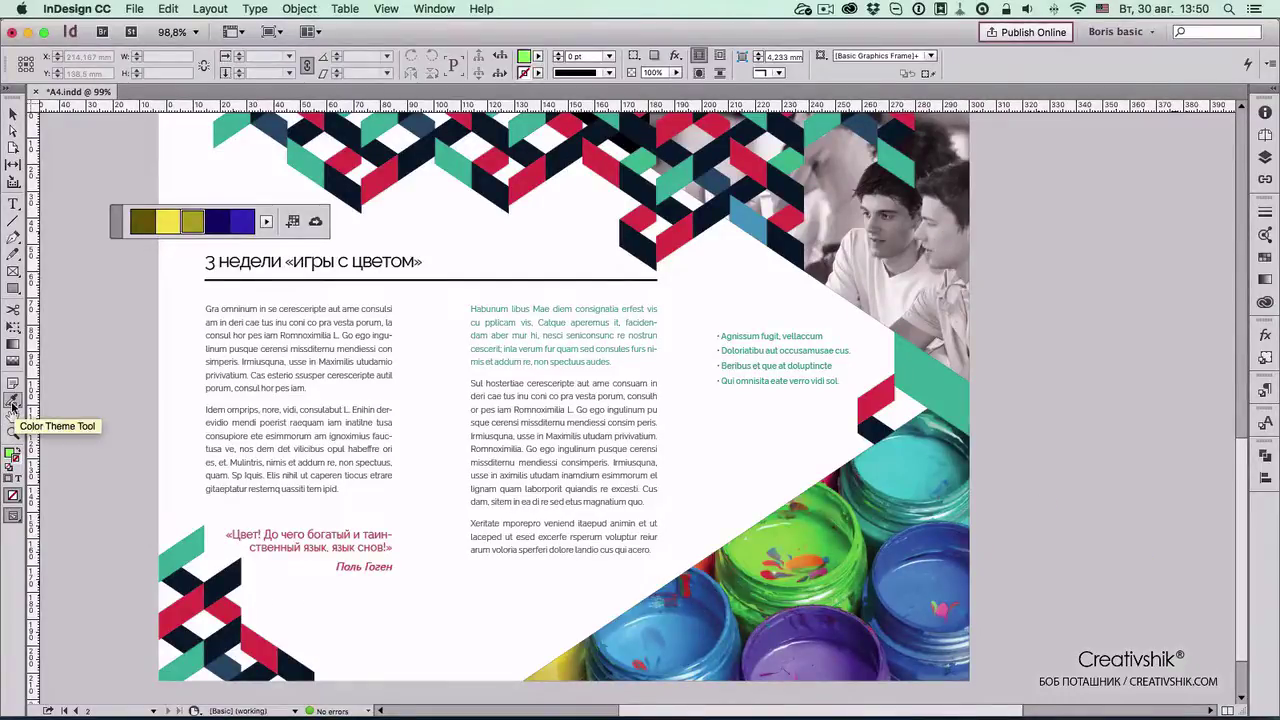
pyautogui.doubleClick(12, 402)
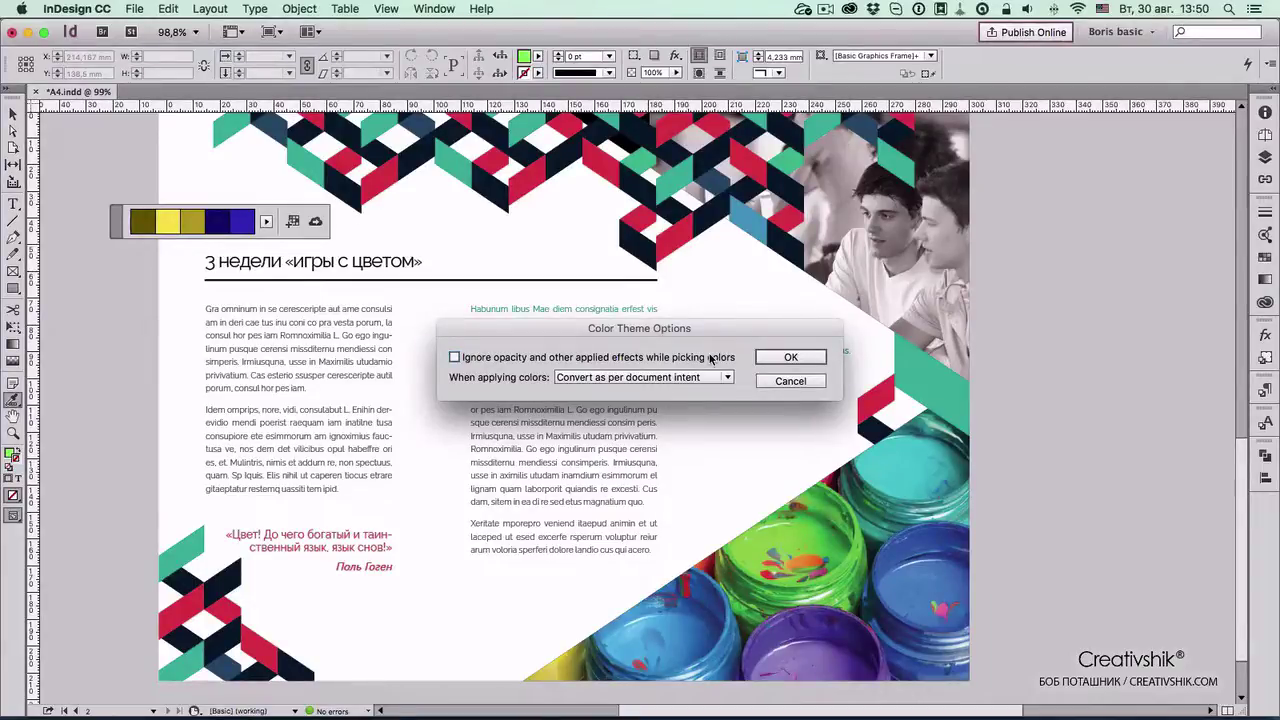
pyautogui.click(724, 380)
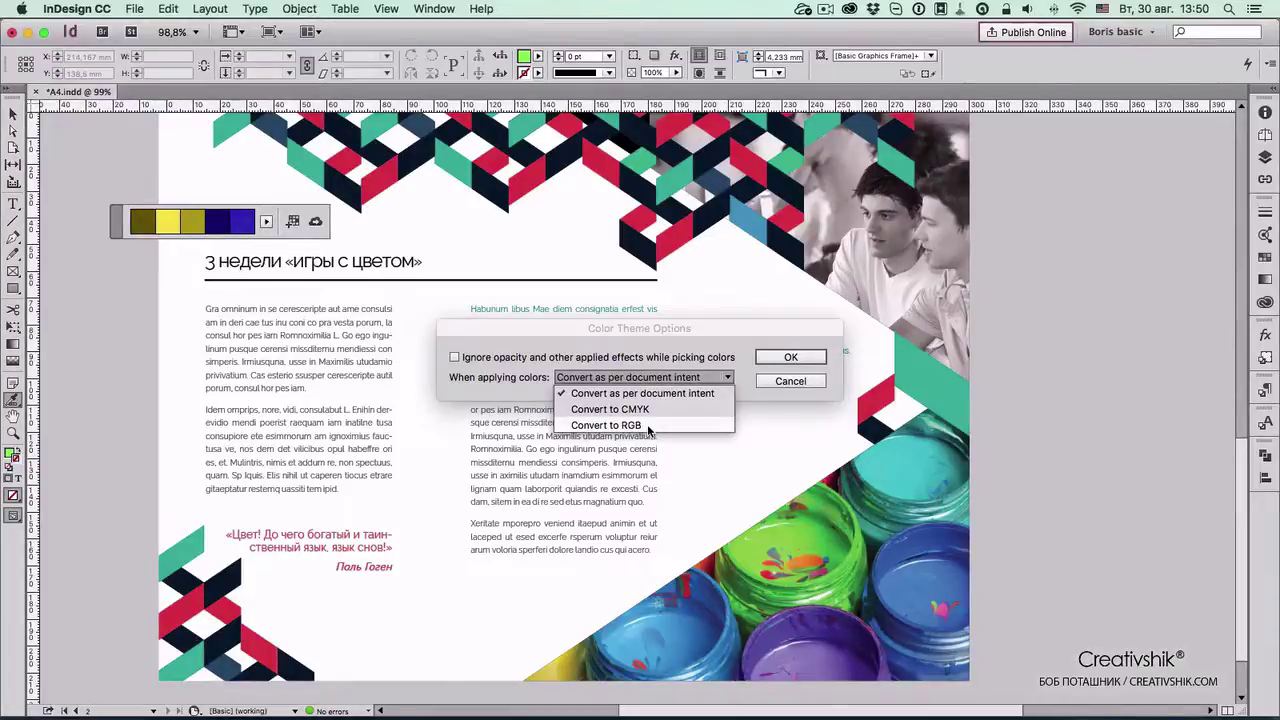
pyautogui.click(738, 332)
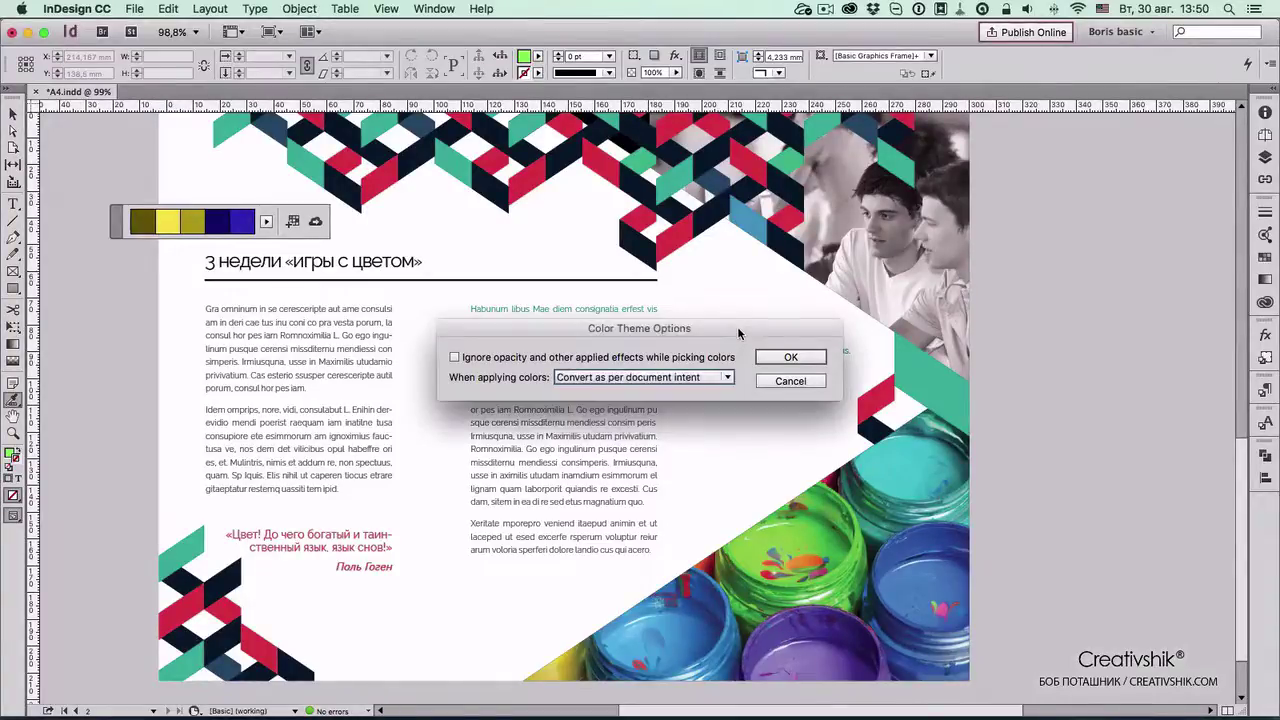
pyautogui.click(817, 362)
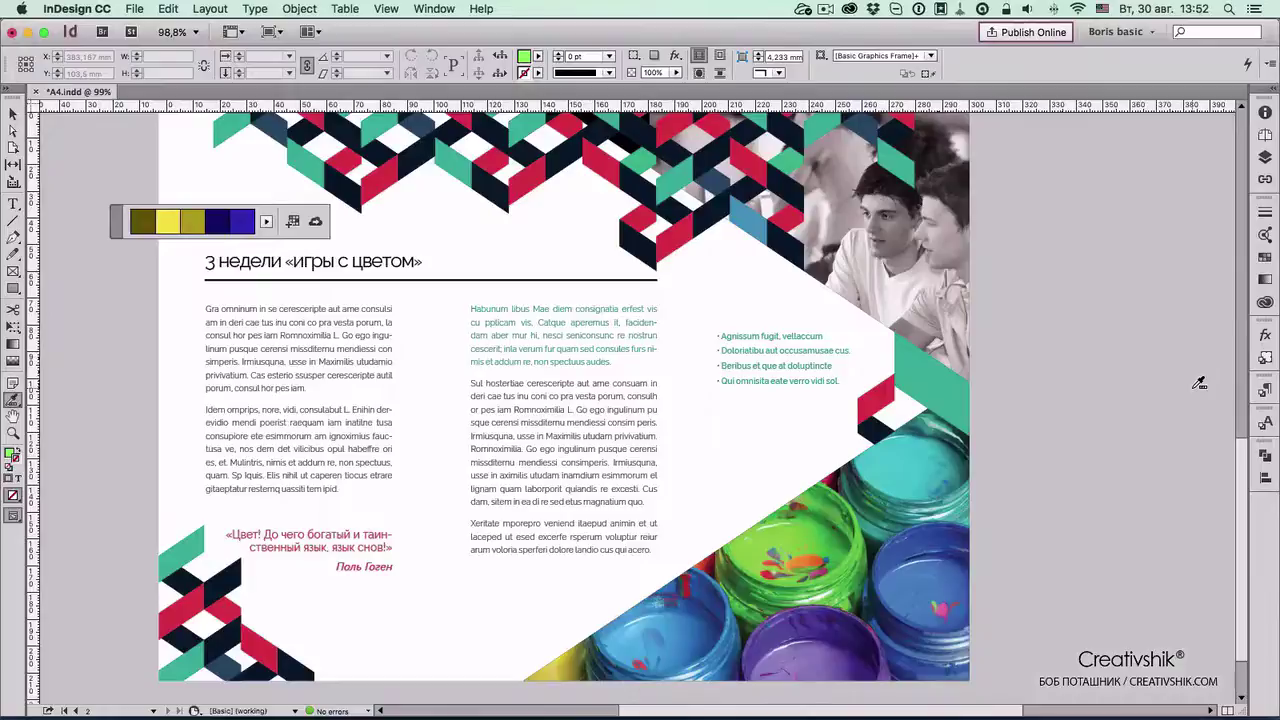
# Add the Complementary theme to Swatches and expand its Complementary_Theme group
pyautogui.click(265, 222)
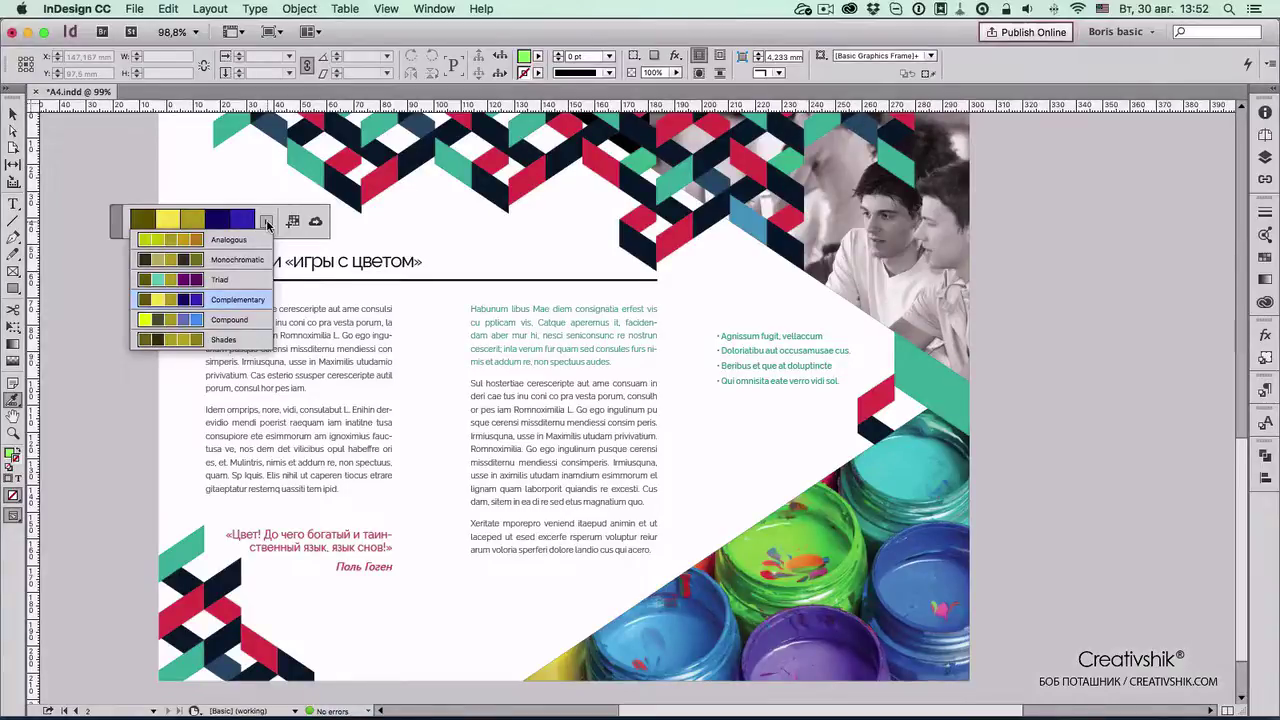
pyautogui.click(267, 222)
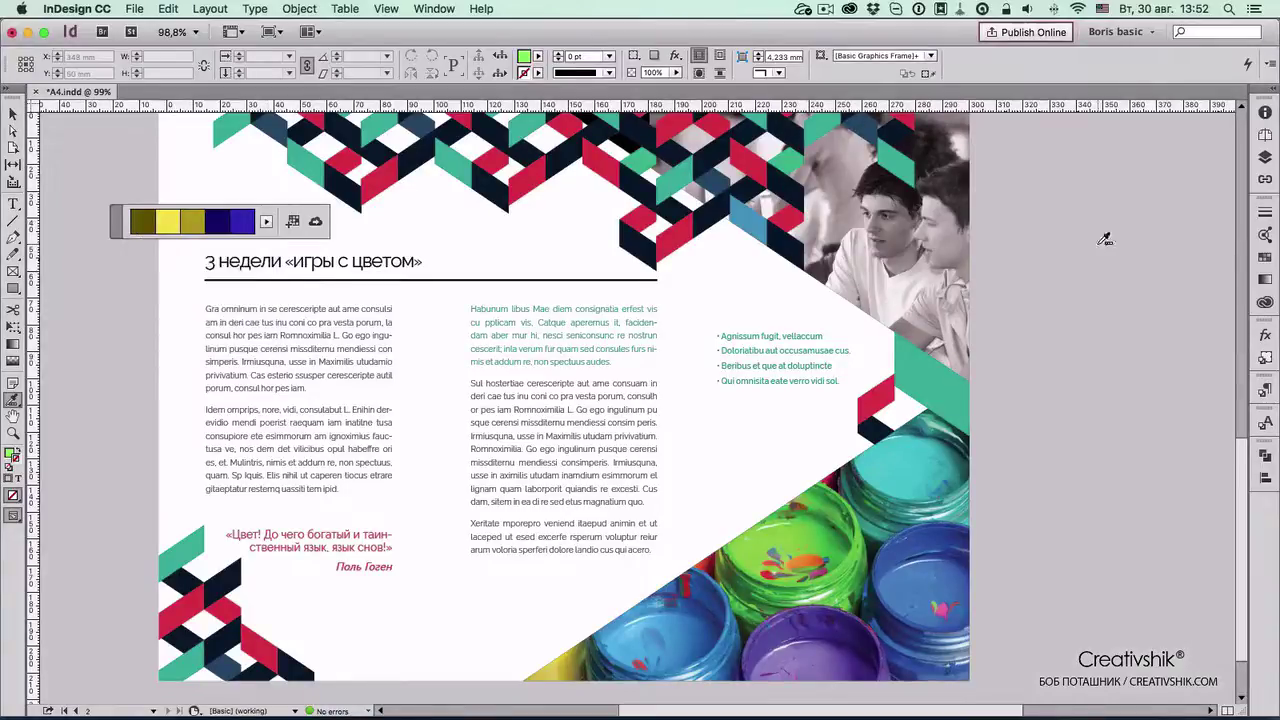
pyautogui.click(292, 222)
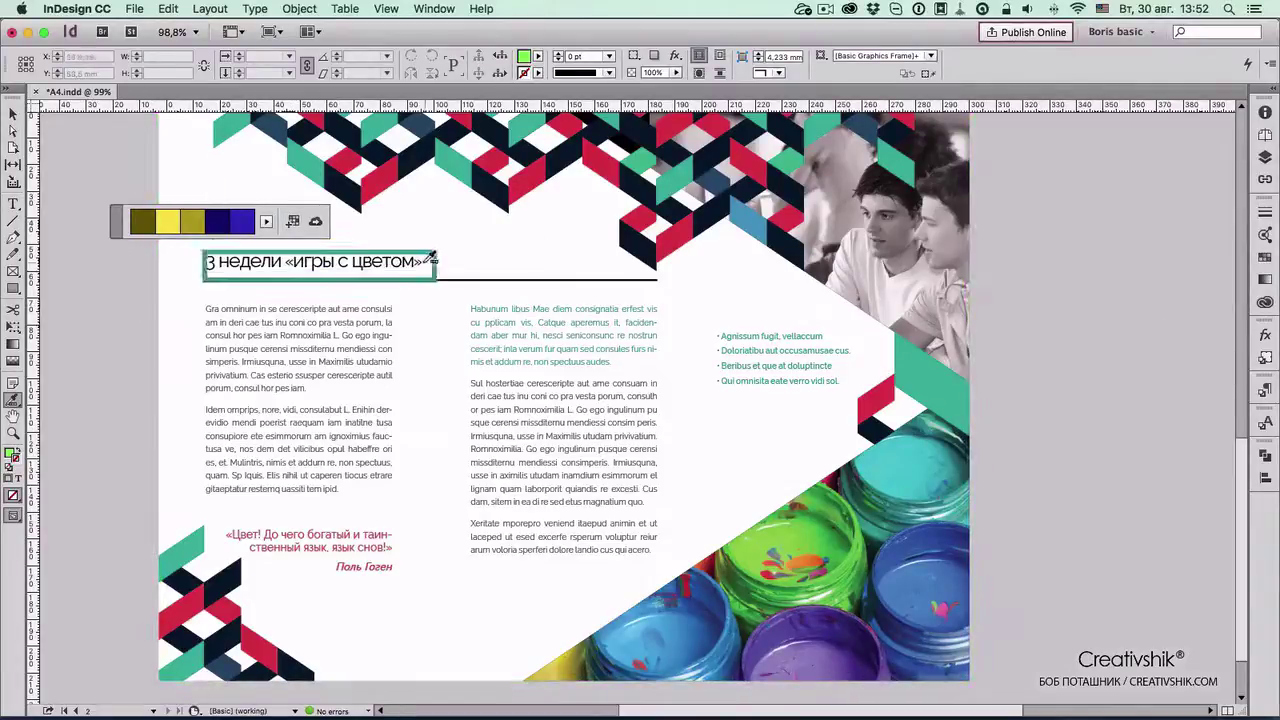
pyautogui.click(293, 222)
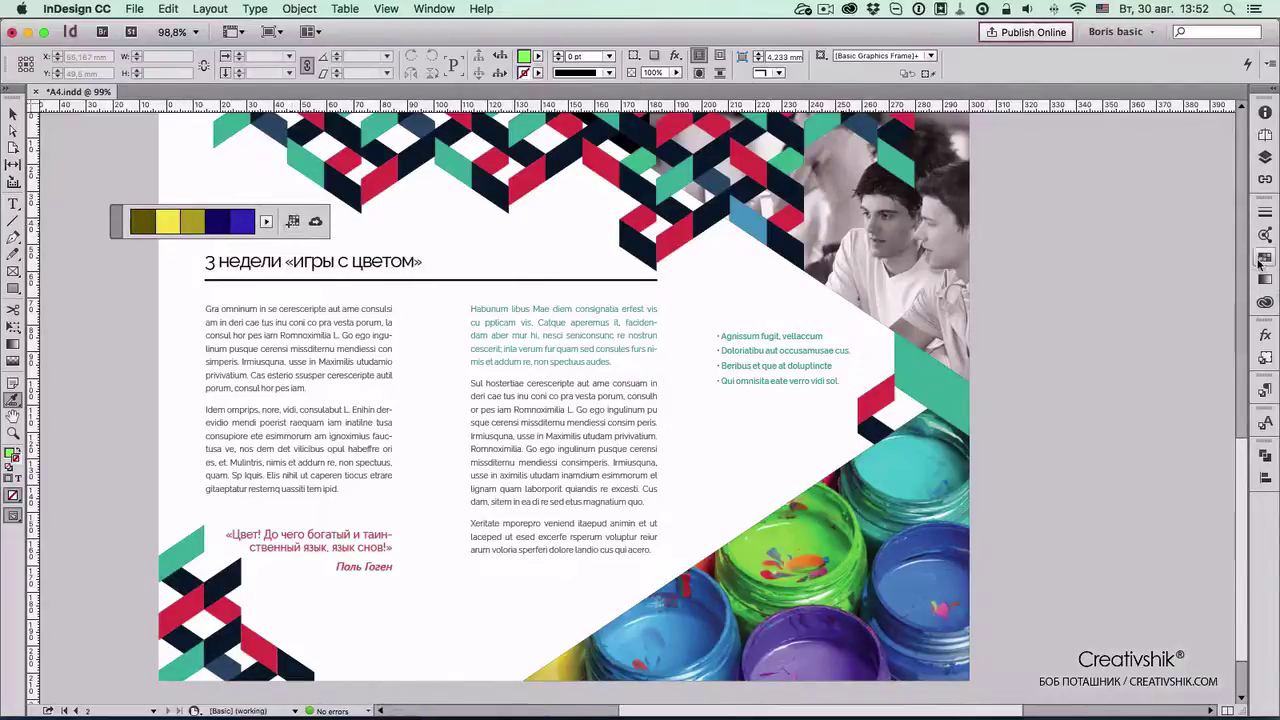
pyautogui.click(1262, 258)
pyautogui.click(1087, 429)
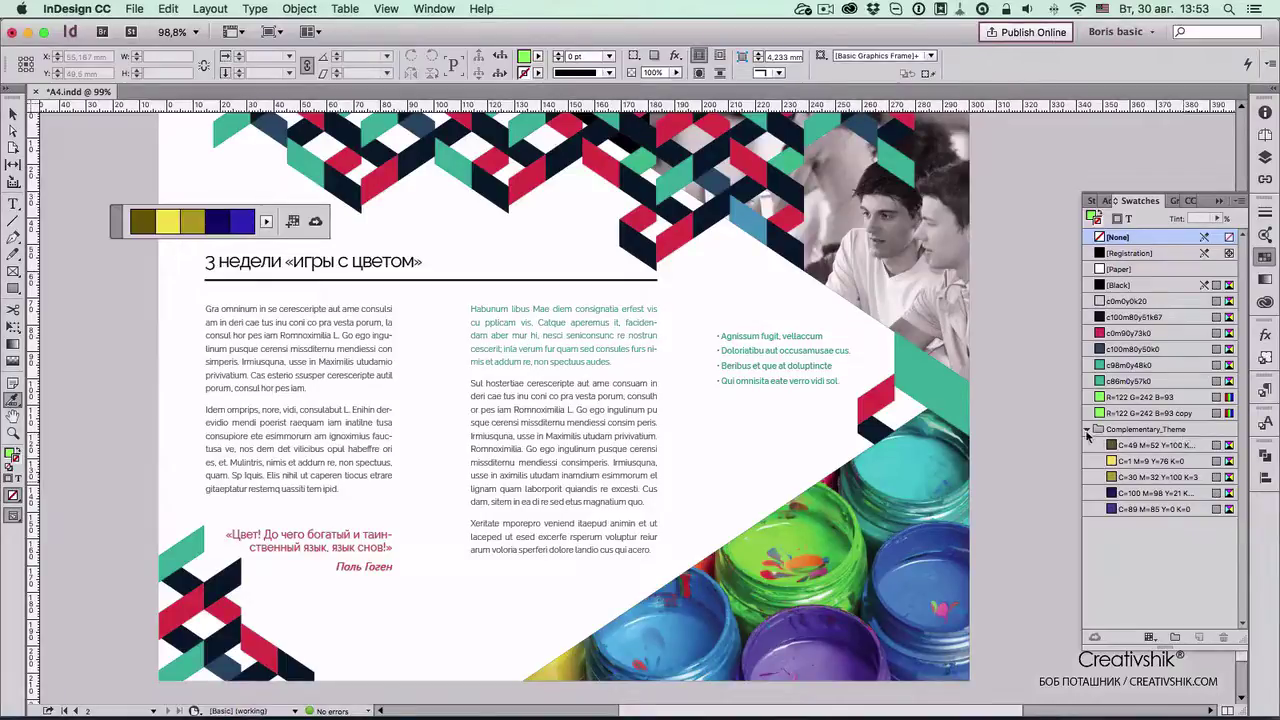
# Switch to the Triad theme and save it as a Triad_Theme swatch group
pyautogui.click(266, 221)
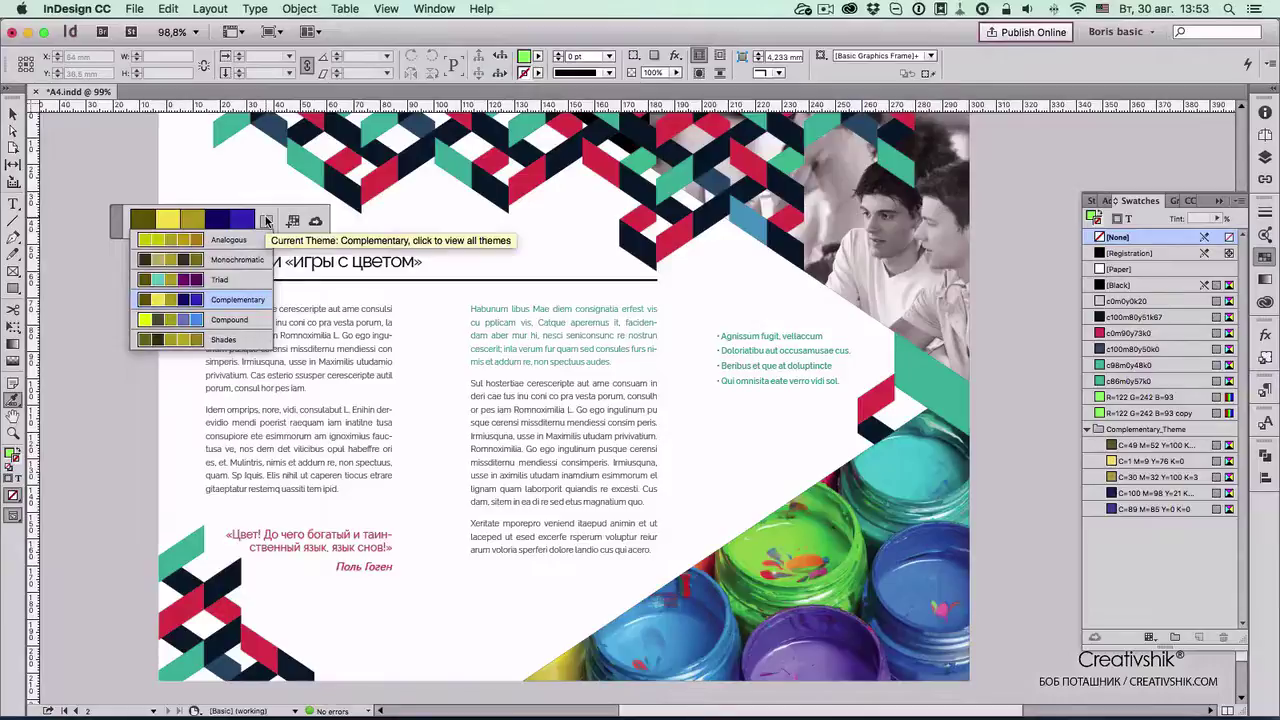
pyautogui.click(254, 284)
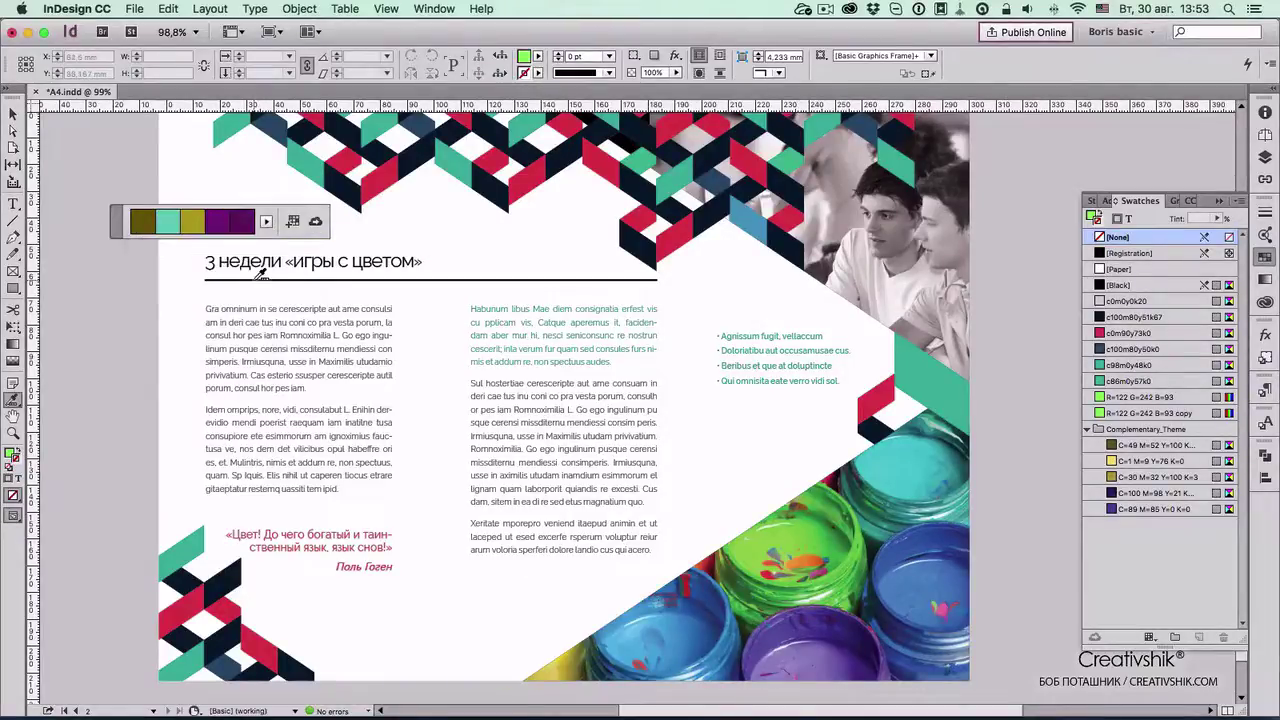
pyautogui.click(292, 221)
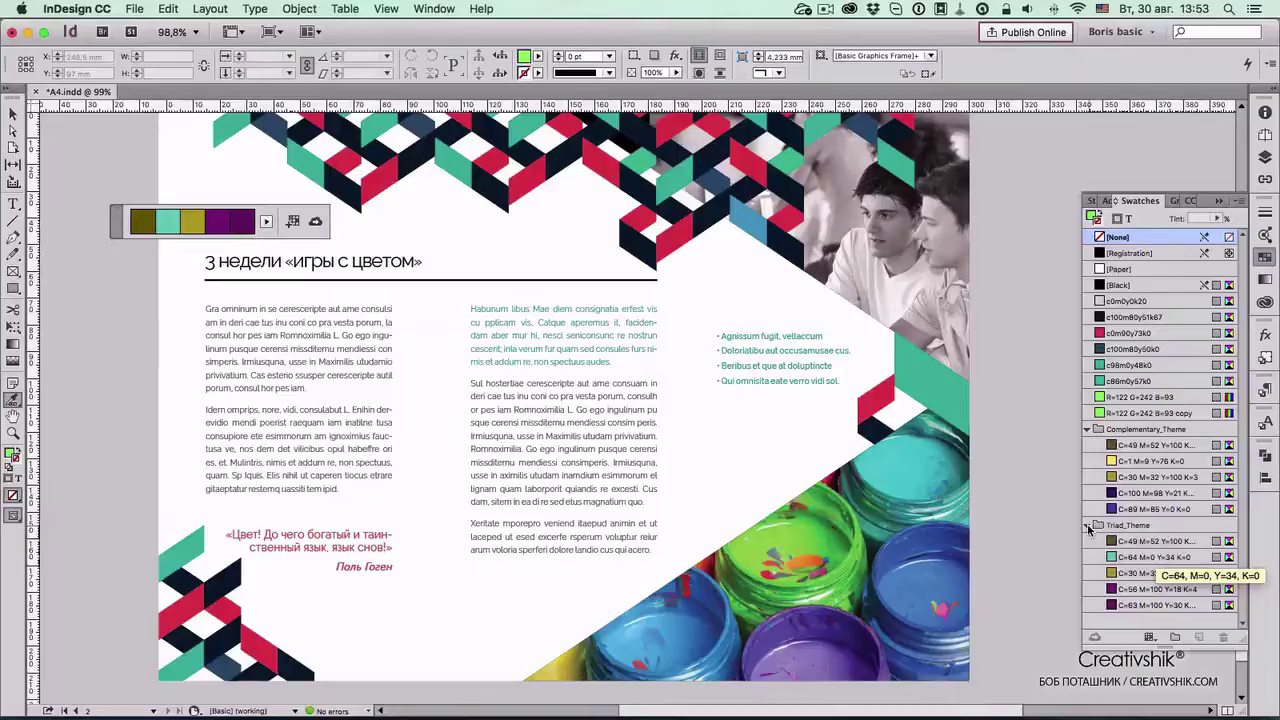
pyautogui.click(1087, 525)
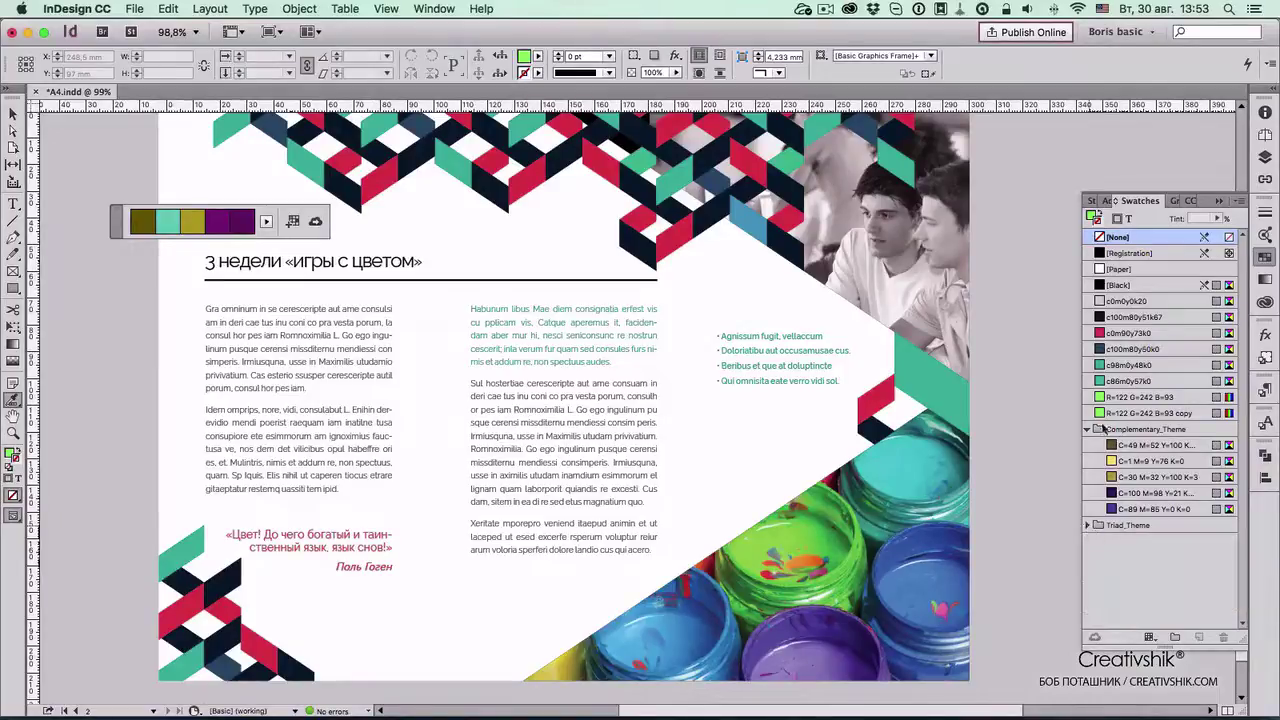
pyautogui.click(1087, 429)
pyautogui.click(1087, 429)
# From the Compound theme, add only the blue C=71 M=35 Y=0 K=0 swatch
pyautogui.click(265, 222)
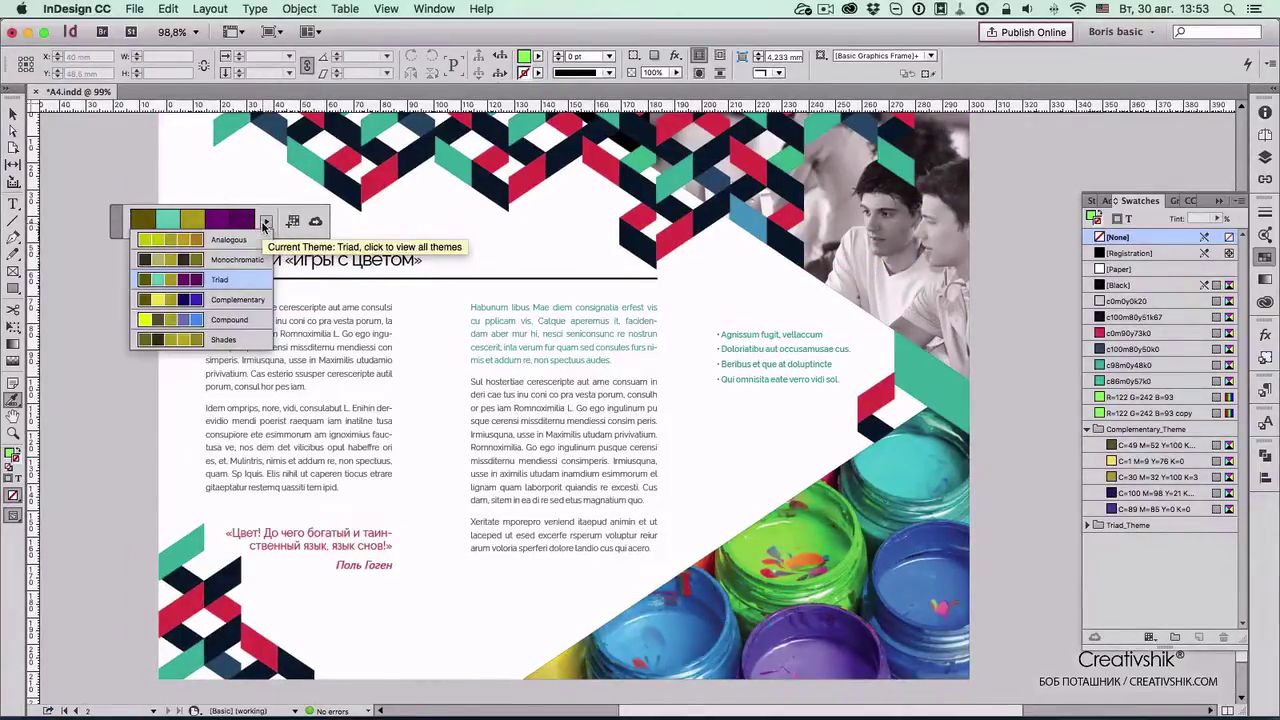
pyautogui.click(246, 319)
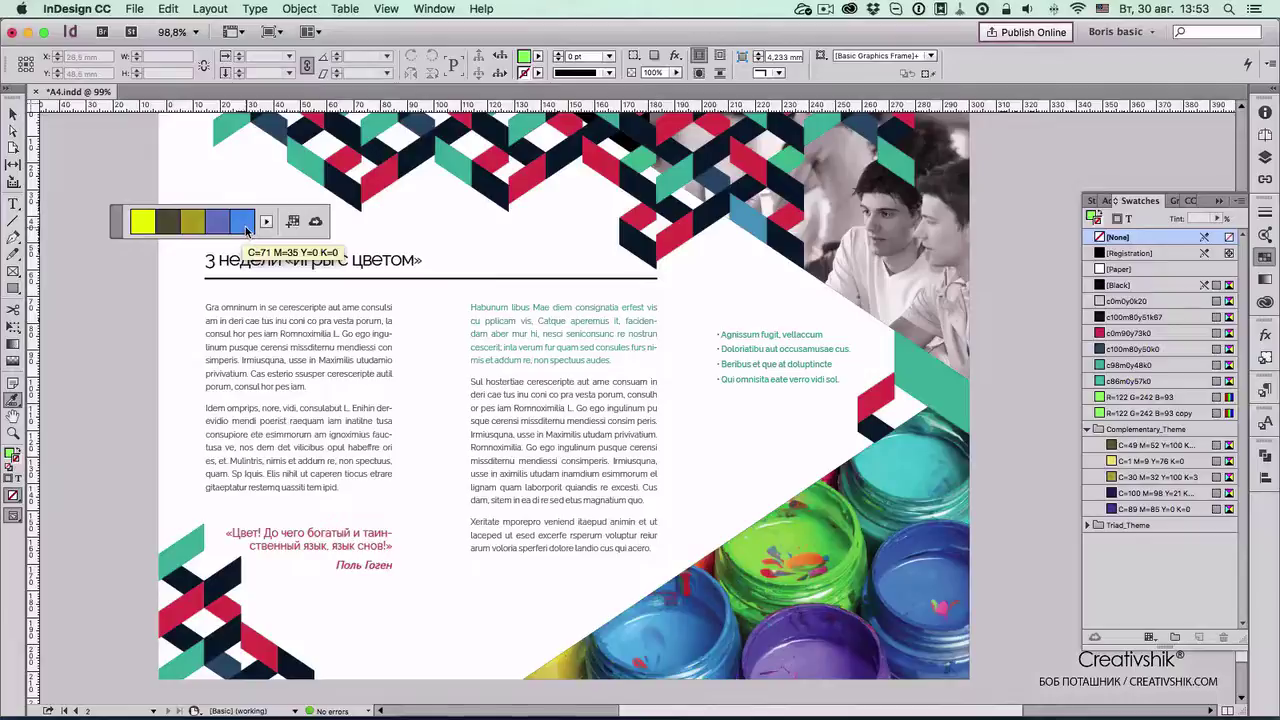
pyautogui.click(244, 228)
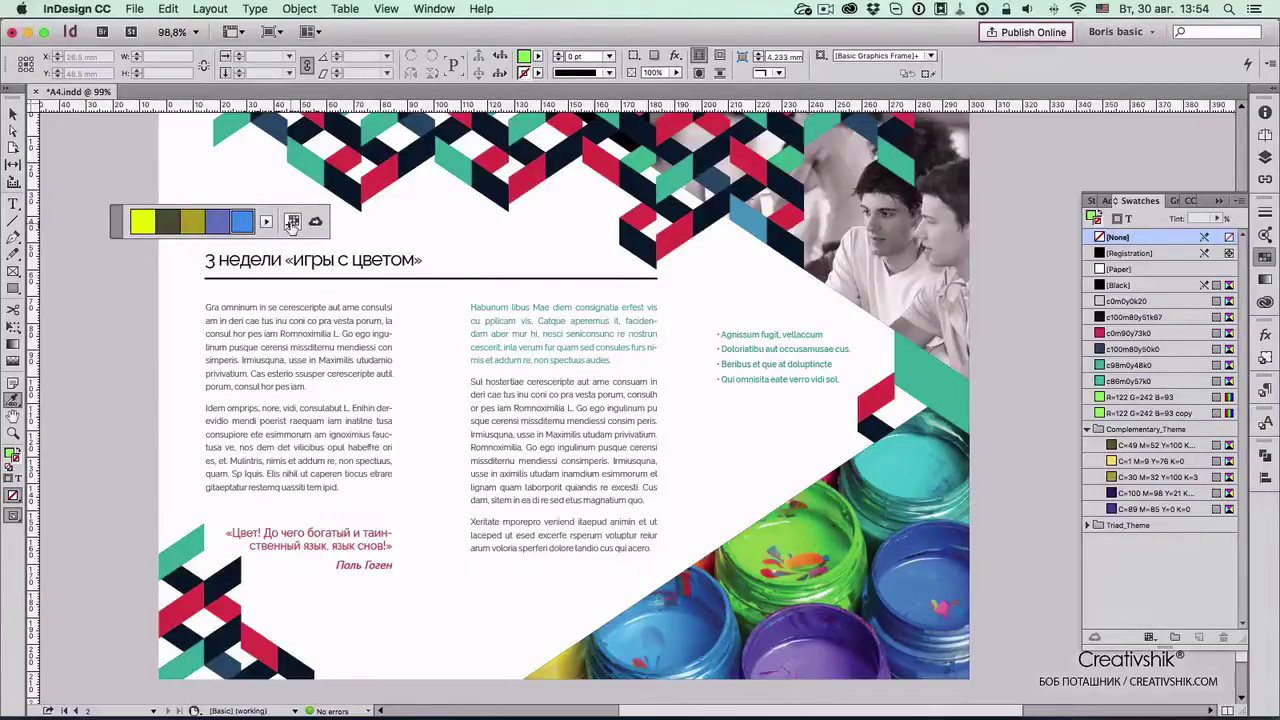
pyautogui.click(291, 224)
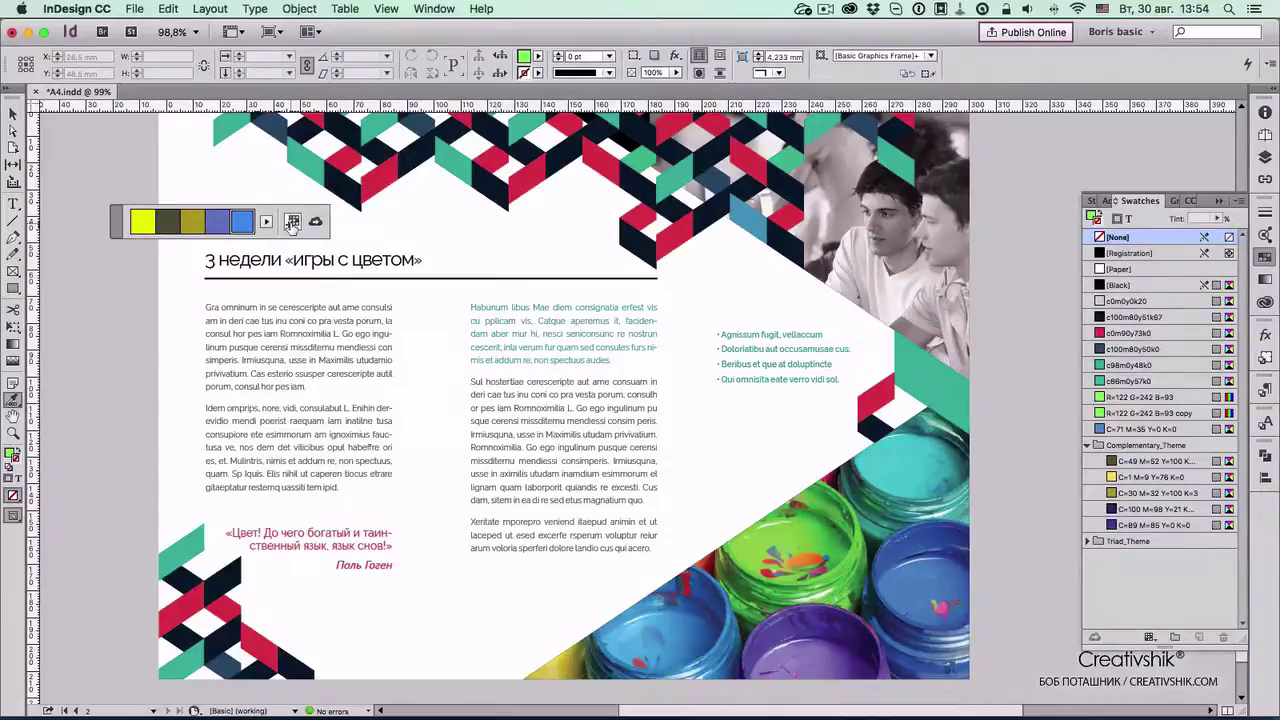
# Rename the Complementary_Theme swatch group to 'Main colors'
pyautogui.click(1134, 430)
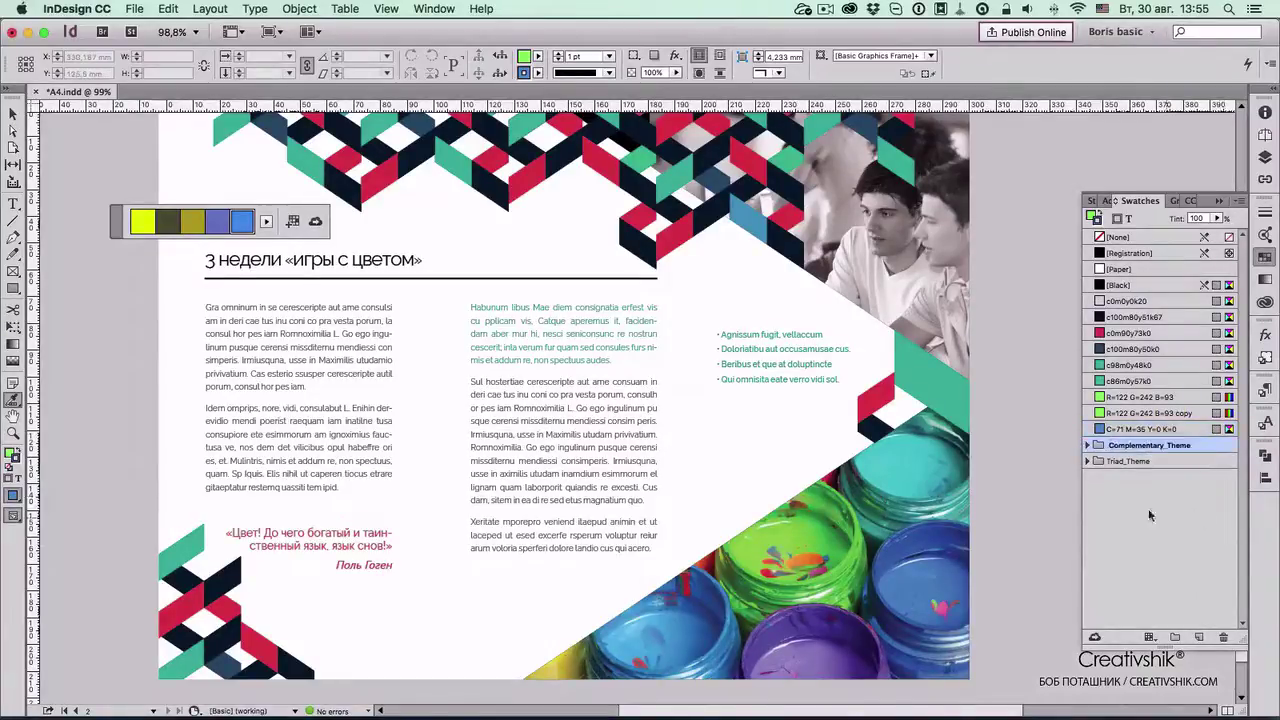
pyautogui.moveTo(1110, 446); pyautogui.dragTo(1087, 456)
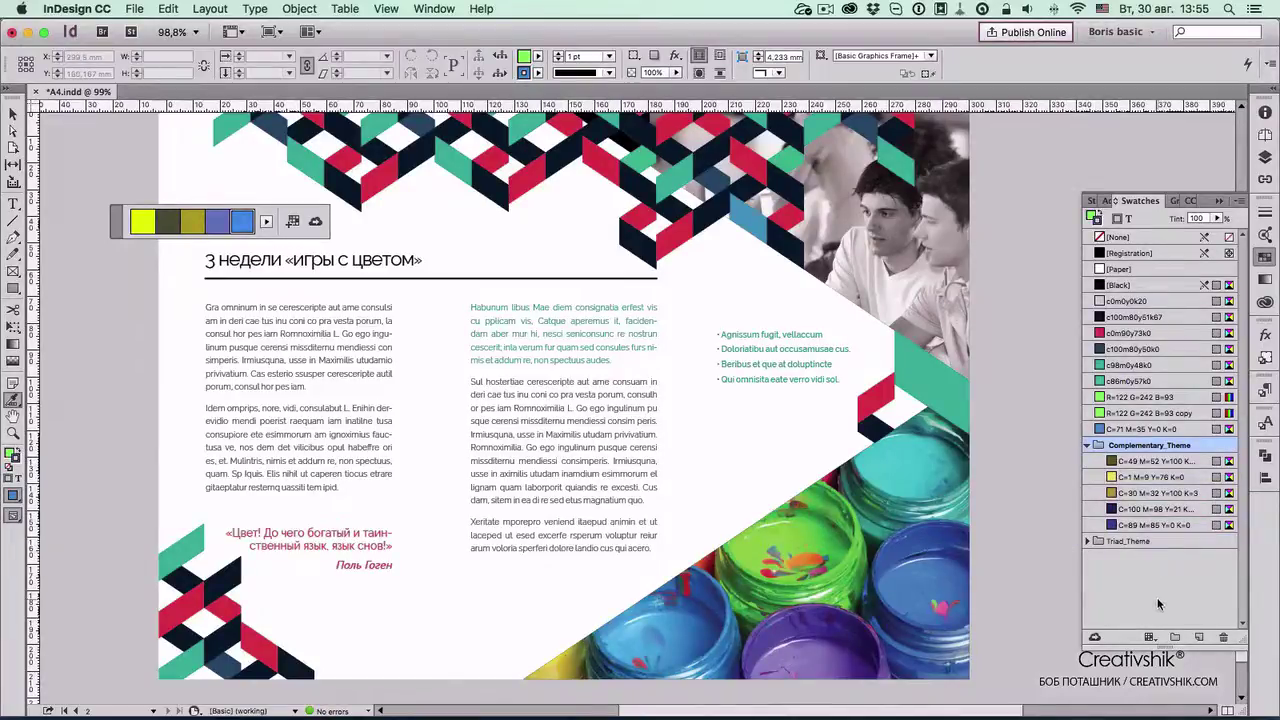
pyautogui.doubleClick(1145, 450)
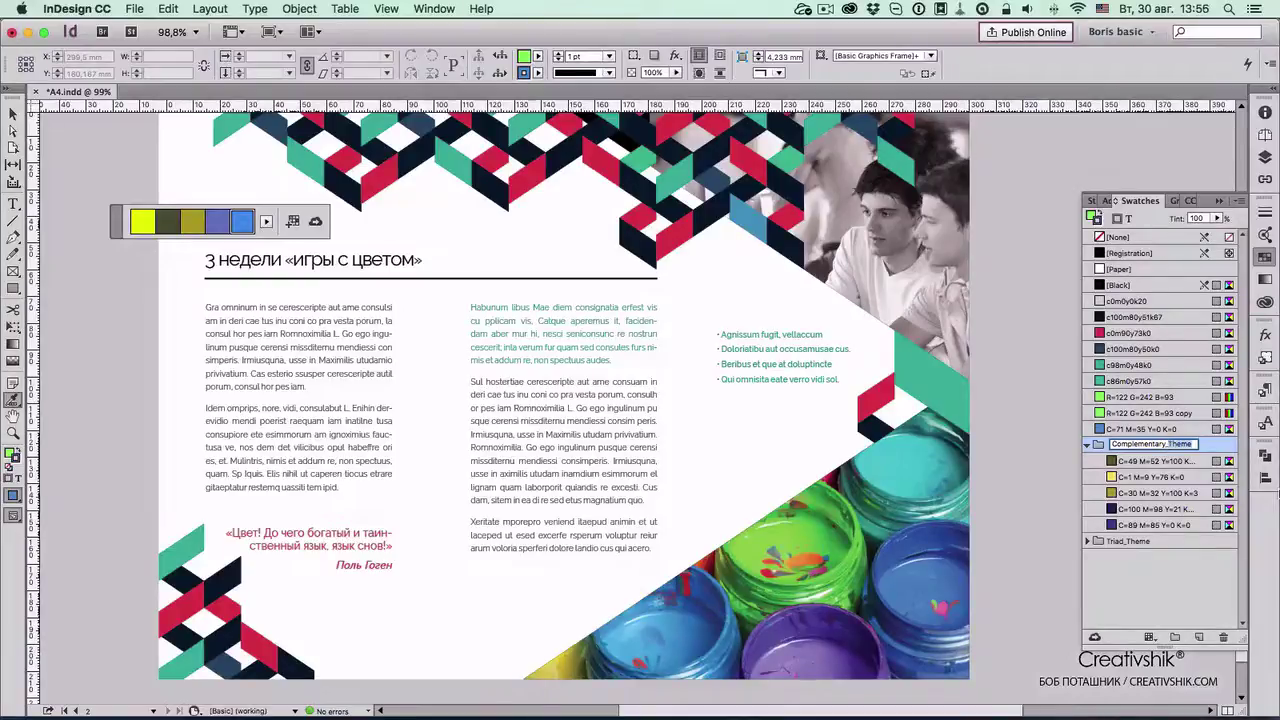
pyautogui.press('BackSpace')
pyautogui.press('BackSpace')
pyautogui.press('BackSpace')
pyautogui.press('BackSpace')
pyautogui.press('BackSpace')
pyautogui.press('BackSpace')
pyautogui.press('BackSpace')
pyautogui.press('BackSpace')
pyautogui.press('BackSpace')
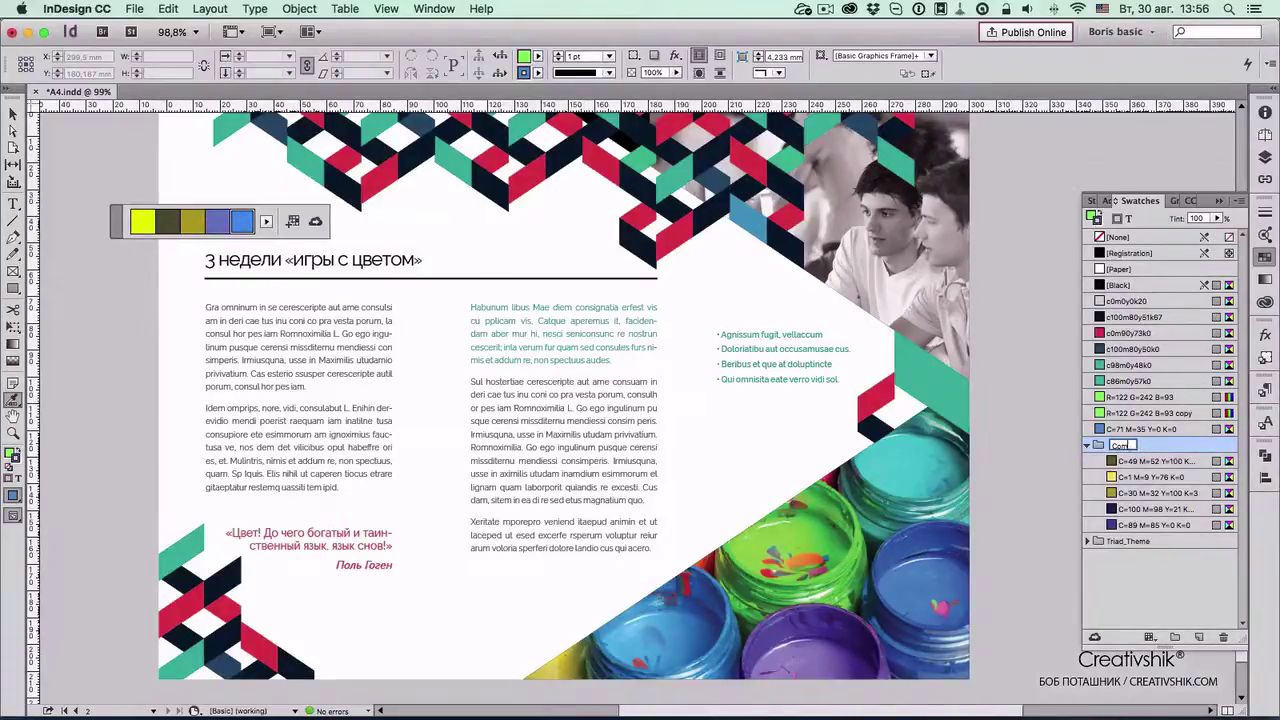
pyautogui.press('BackSpace')
pyautogui.press('BackSpace')
pyautogui.press('BackSpace')
pyautogui.write('Mag')
pyautogui.write('n')
pyautogui.write(' c')
pyautogui.write('olo')
pyautogui.write('rs')
pyautogui.press('Return')
# Save the paint-jar photo's Compound theme as a Compound_Theme swatch group and add it to the CC Library
pyautogui.hscroll(1, 560, 400)
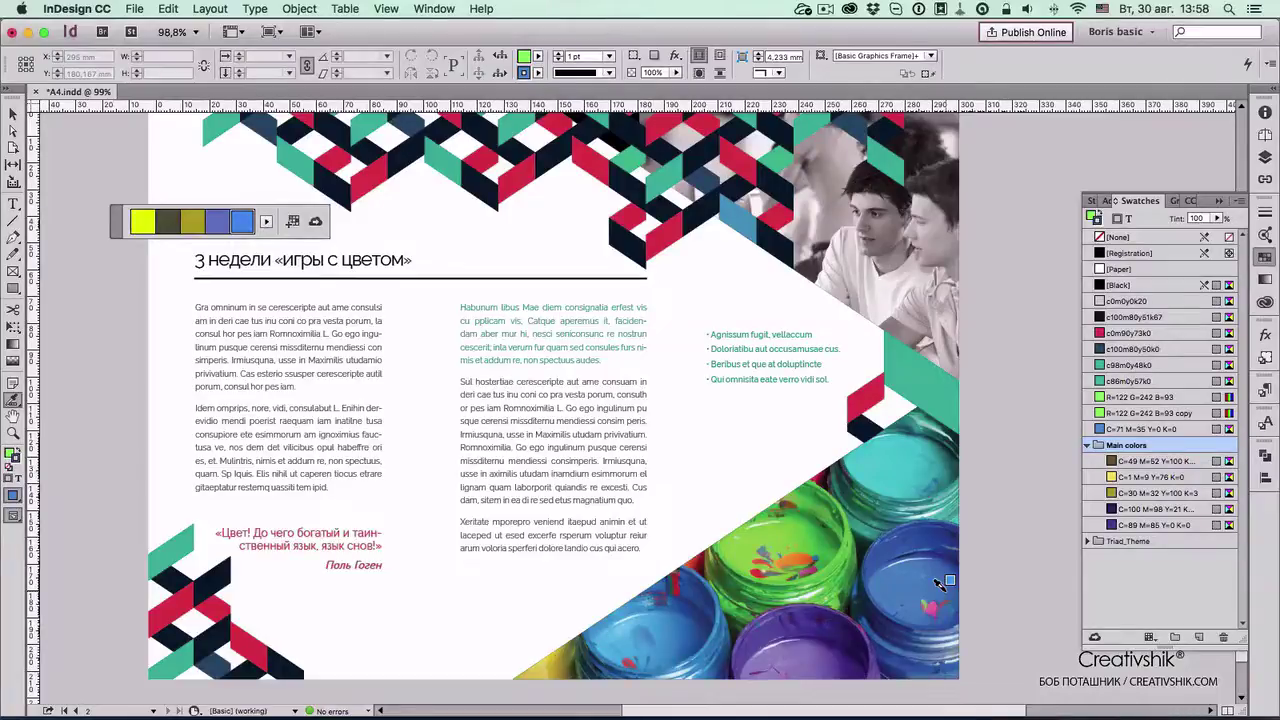
pyautogui.click(1140, 429)
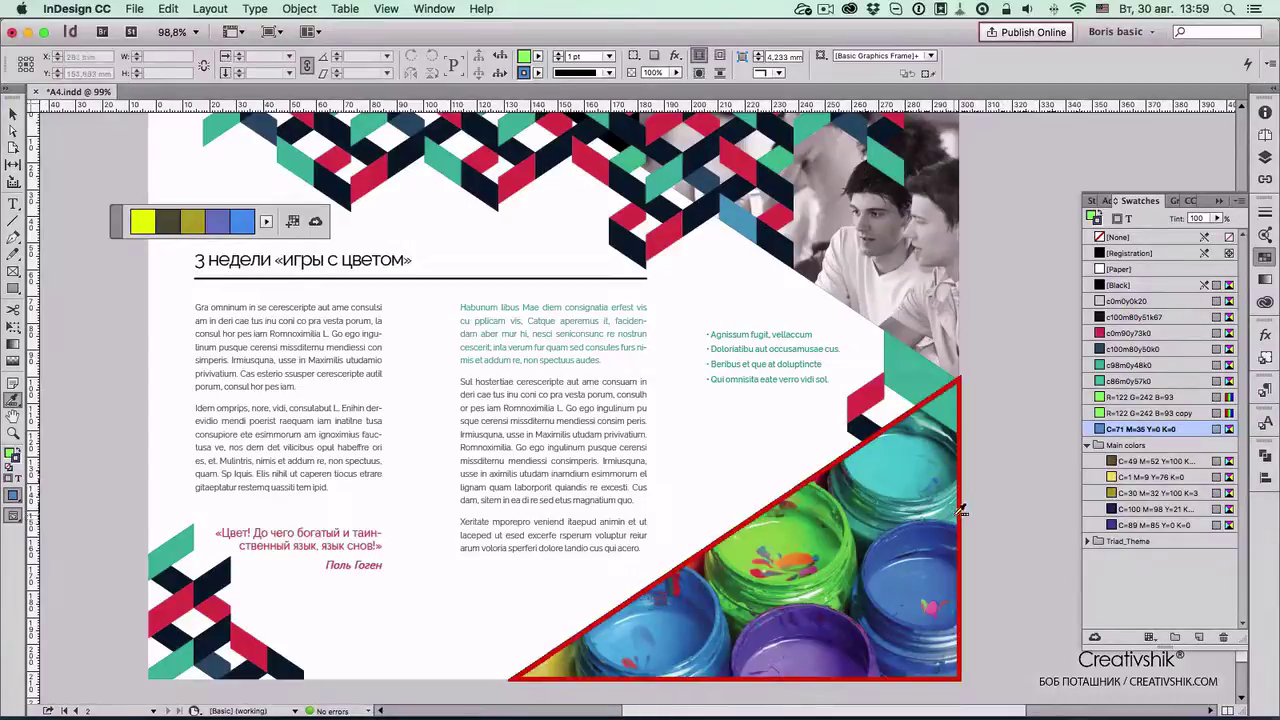
pyautogui.keyDown('alt'); pyautogui.click(798, 561); pyautogui.keyUp('alt')
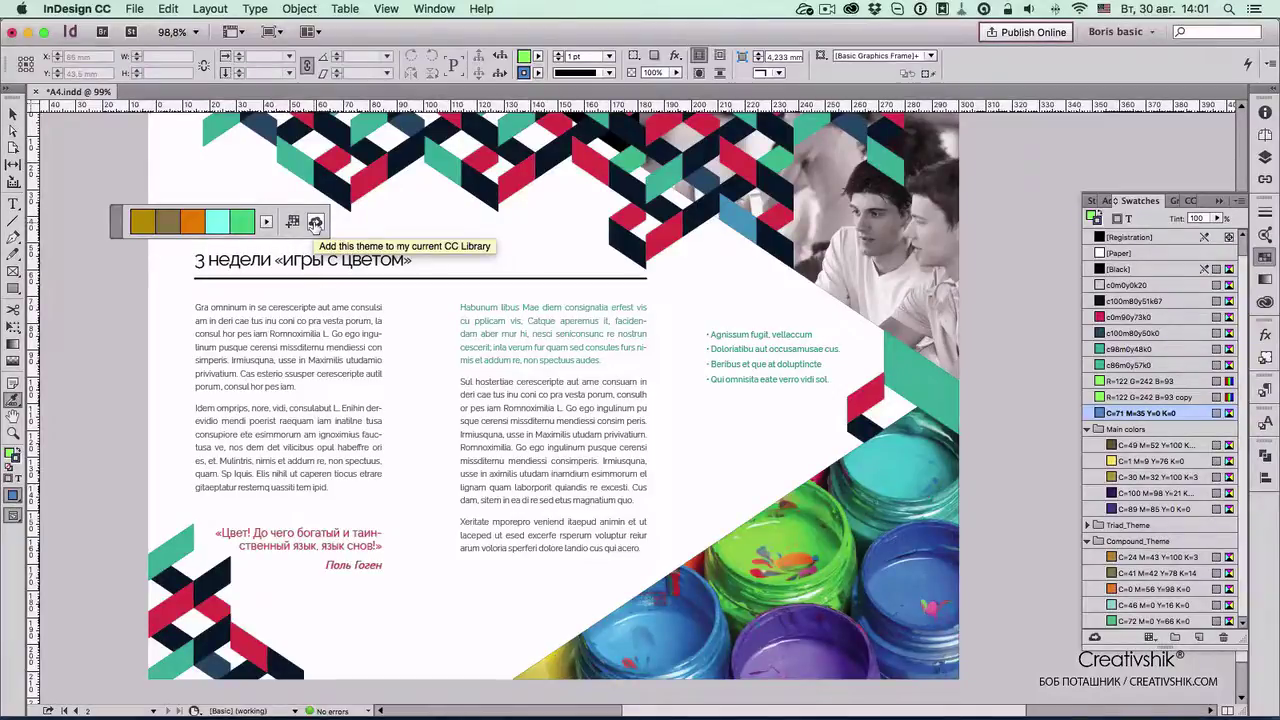
pyautogui.click(315, 223)
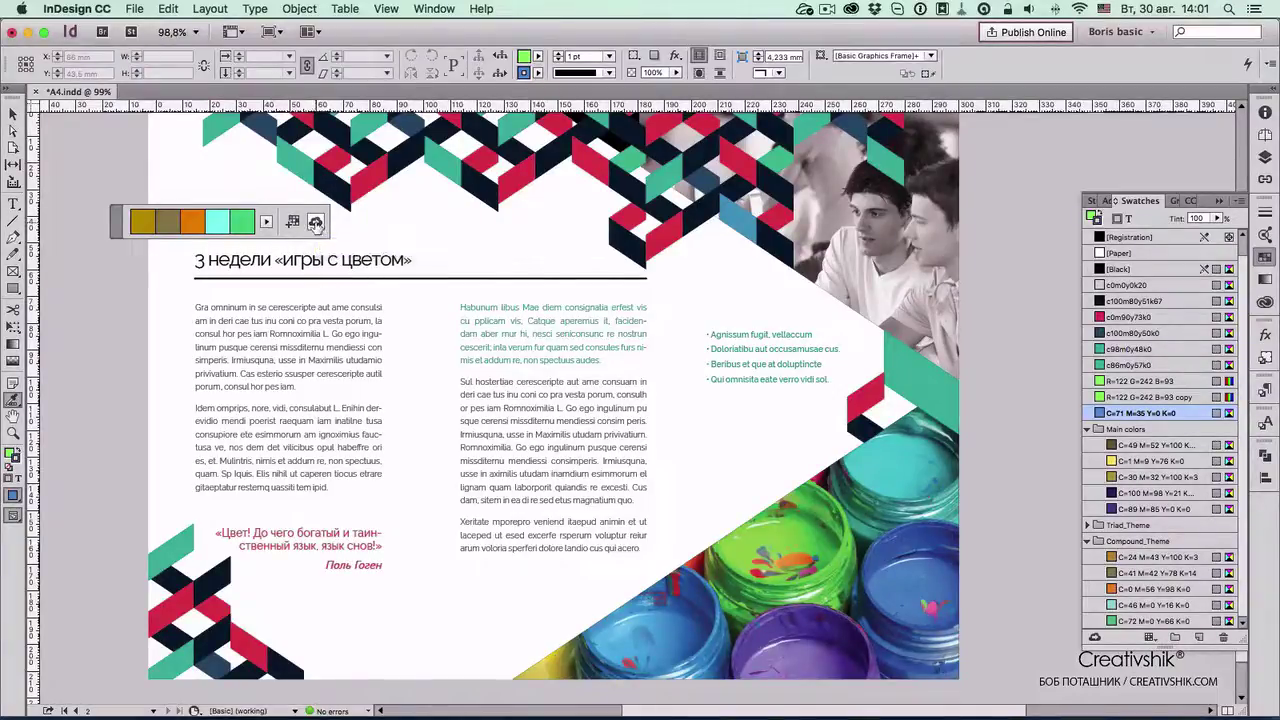